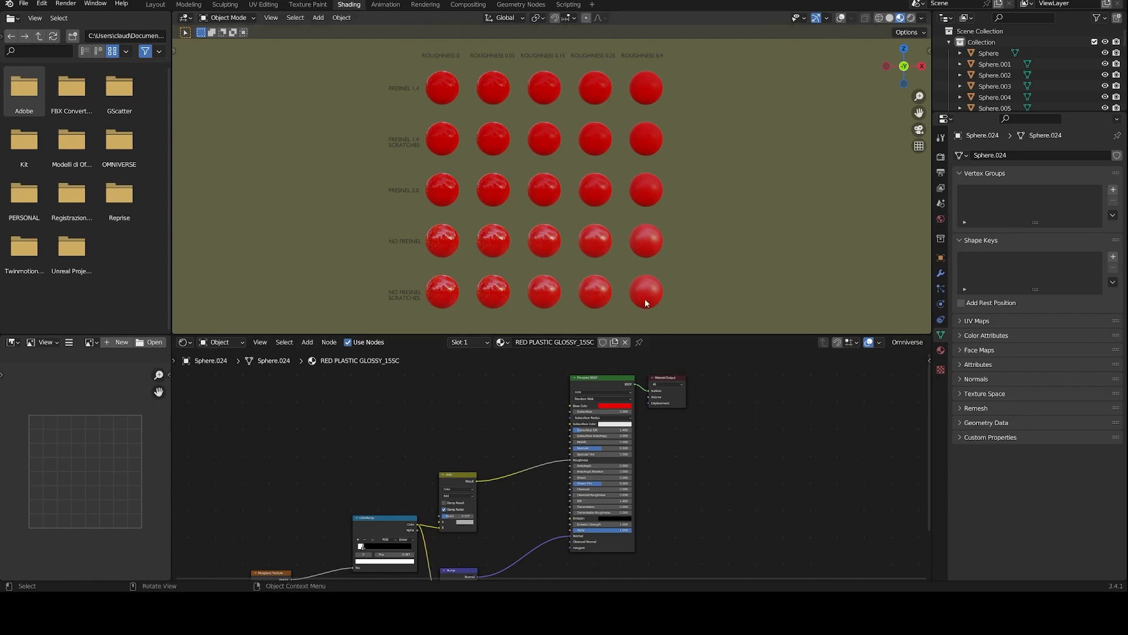
Step: Exclude the Collection holding the red sample spheres from the view layer to clear the scene
shift+middle_drag(422, 139, 428, 149)
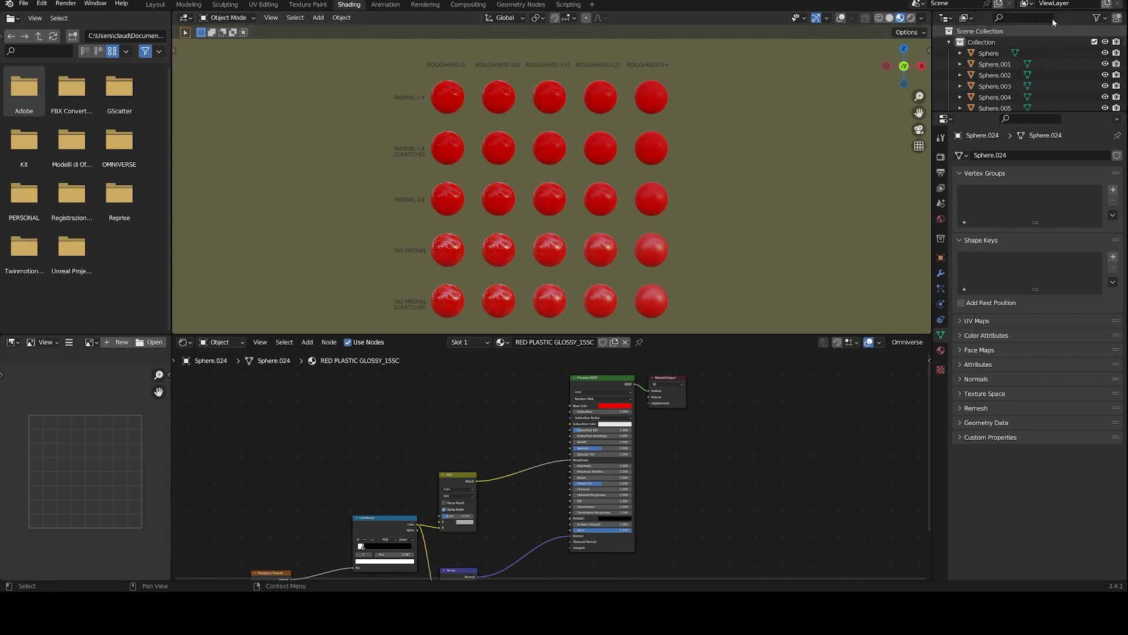
click(949, 42)
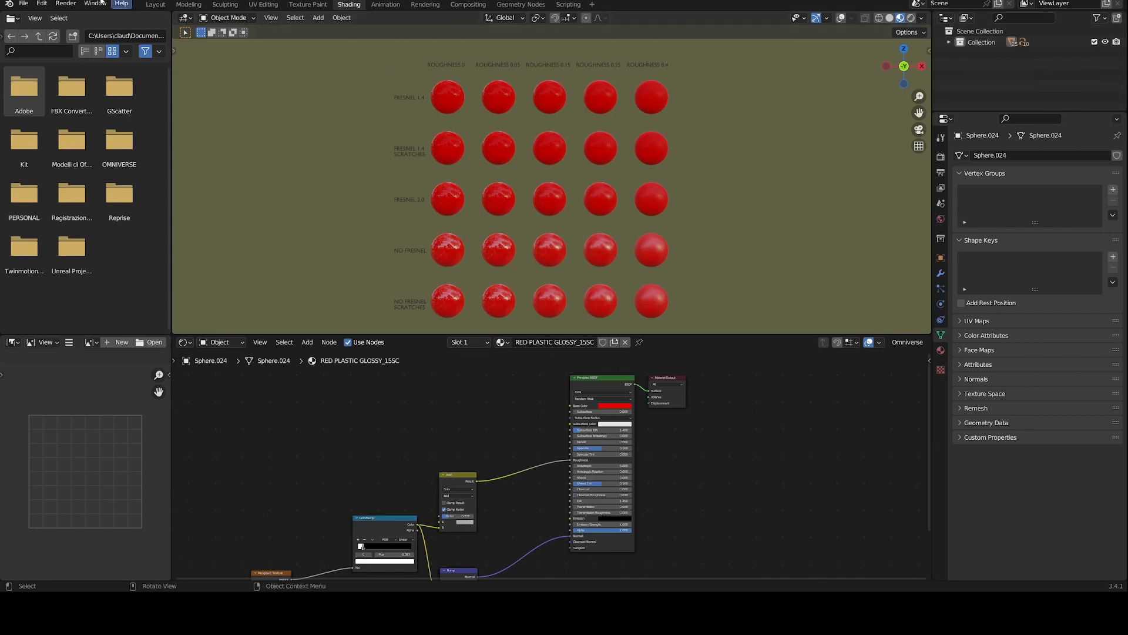
key(shift+a)
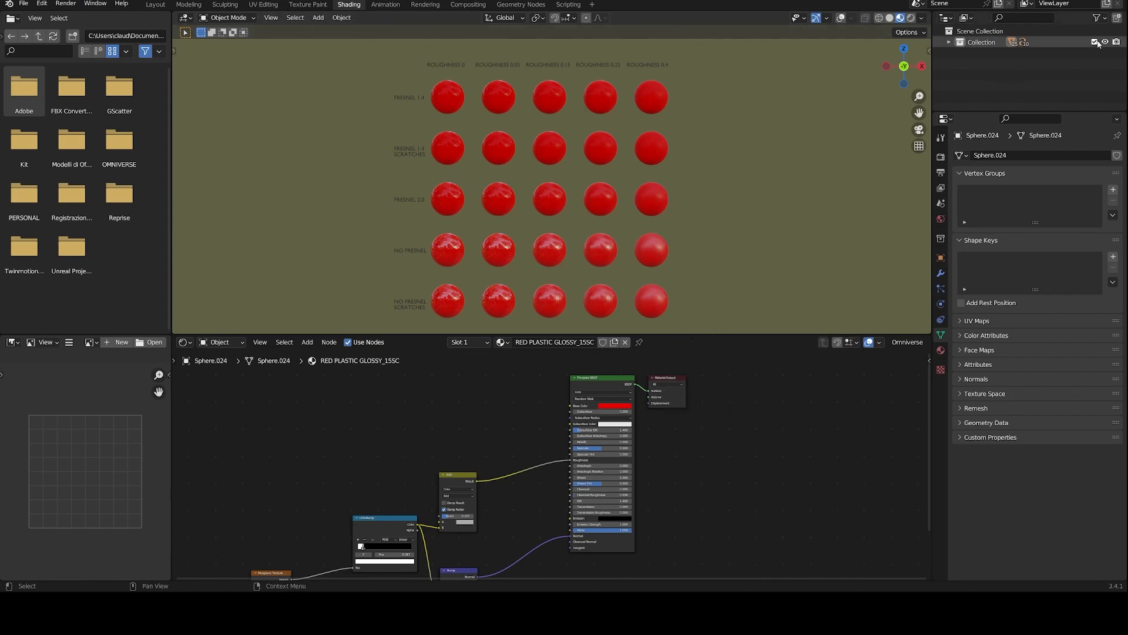
click(1094, 42)
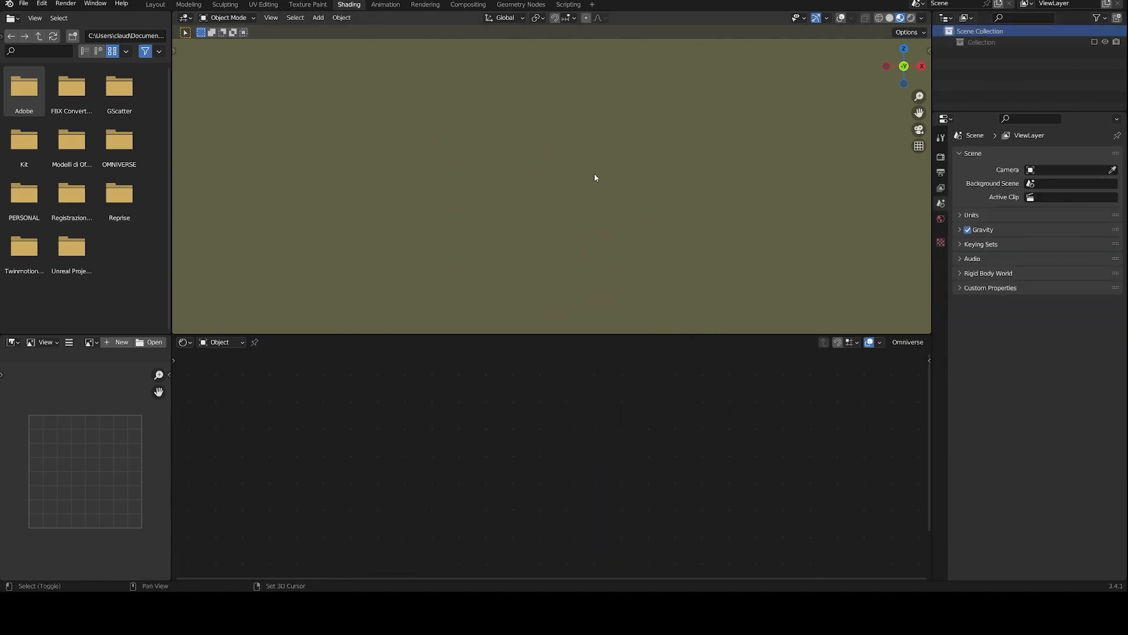
Step: Add a UV sphere at the world origin and shade it smooth
key(shift+a)
mouse_move(593, 173)
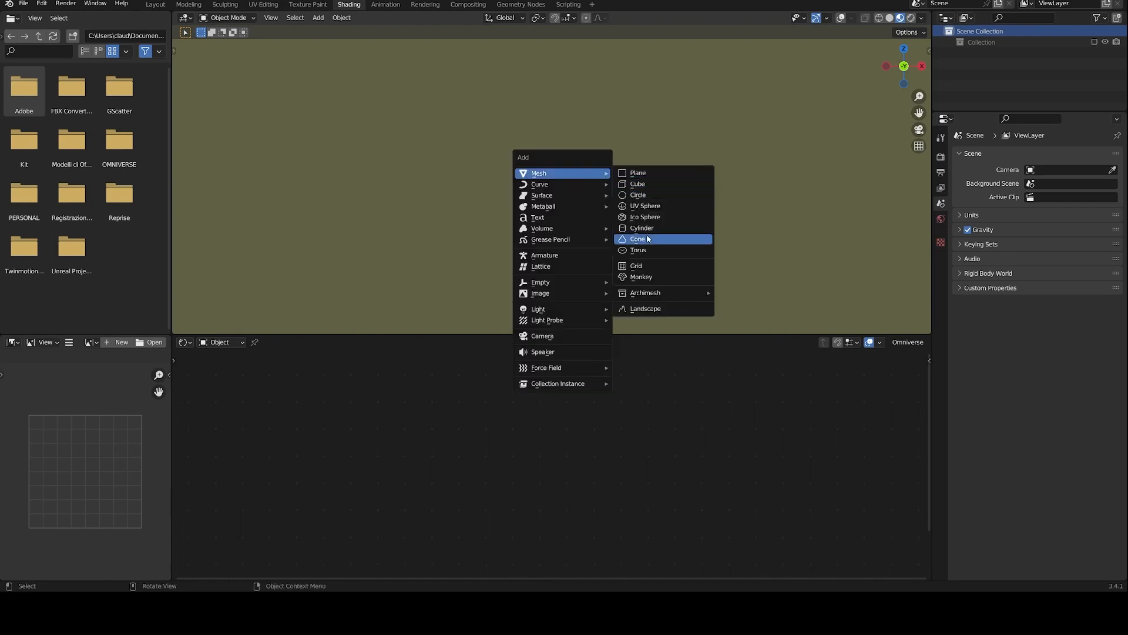
click(645, 206)
scroll(464, 120, up, 3)
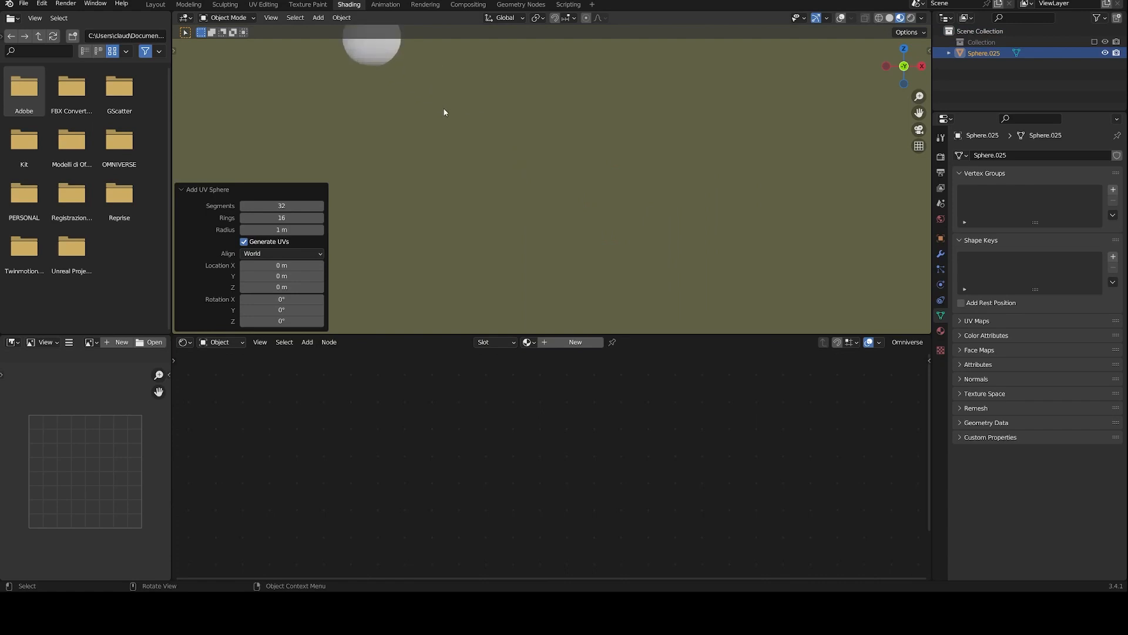
shift+middle_drag(445, 110, 579, 207)
scroll(505, 150, up, 5)
shift+middle_drag(470, 124, 541, 167)
right_click(541, 169)
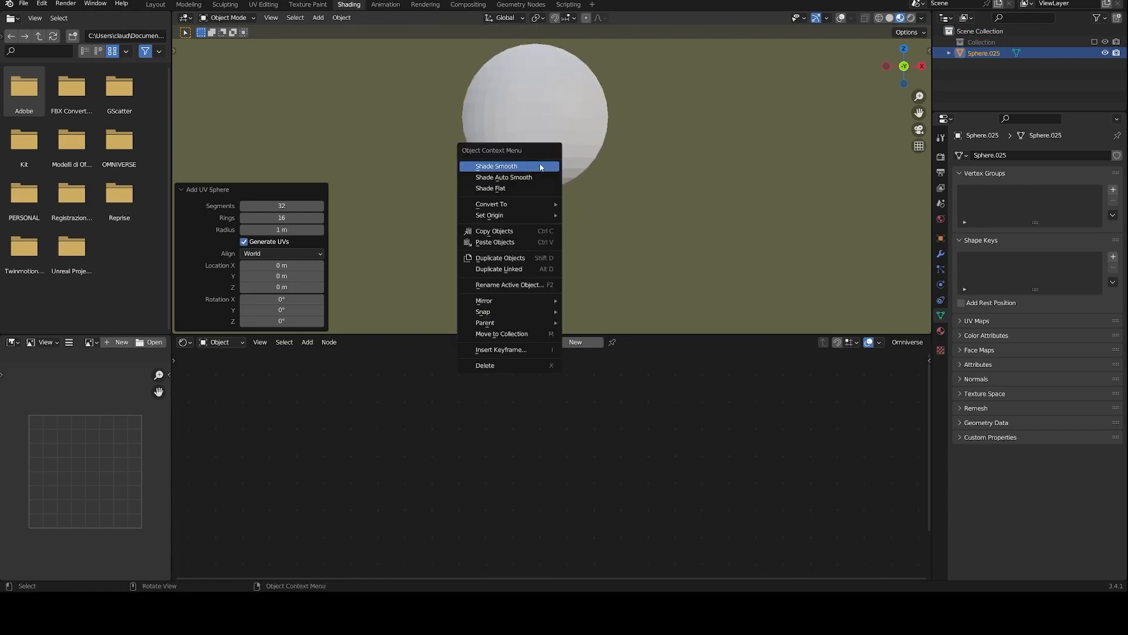
click(541, 169)
shift+middle_drag(609, 161, 665, 228)
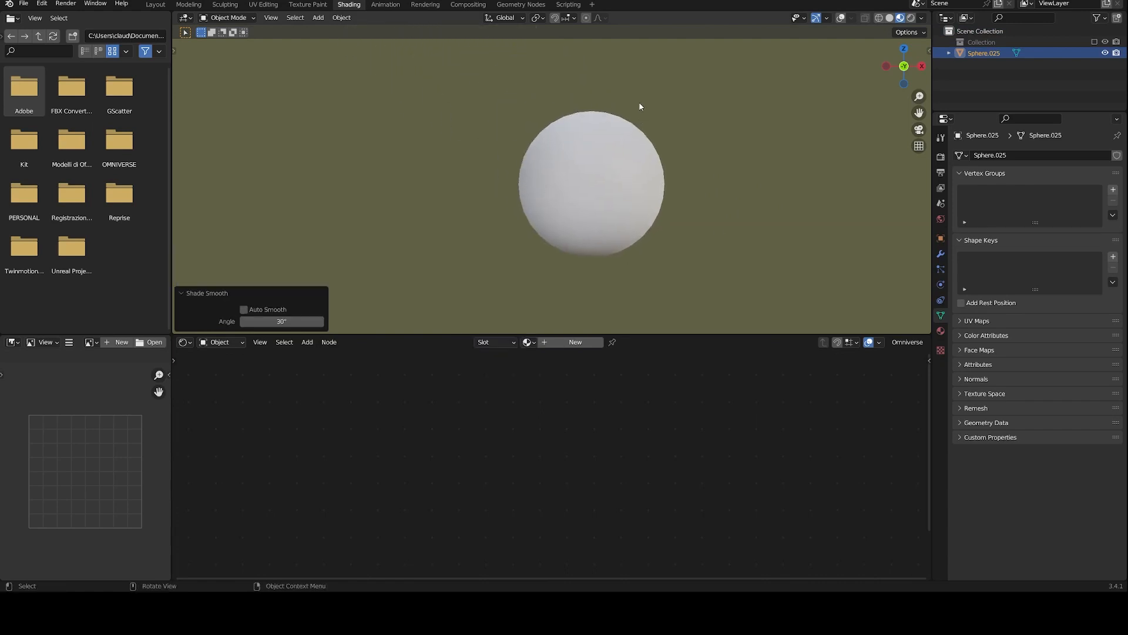
Step: Create a new material for the sphere and enlarge the node editor area to work on its nodes
click(567, 342)
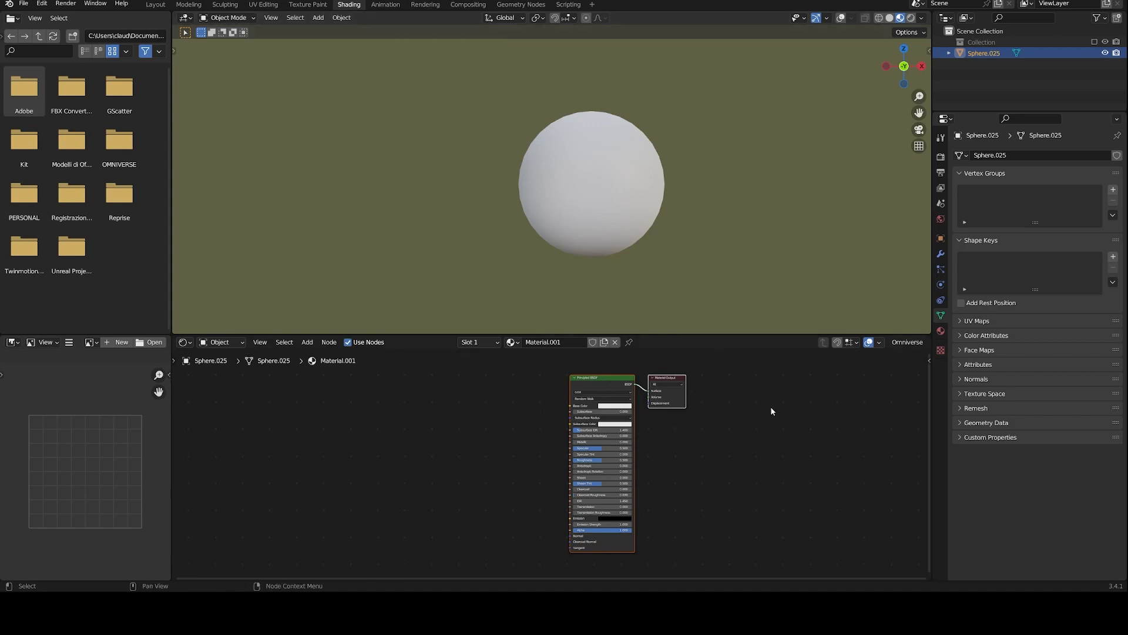
middle_drag(751, 460, 720, 463)
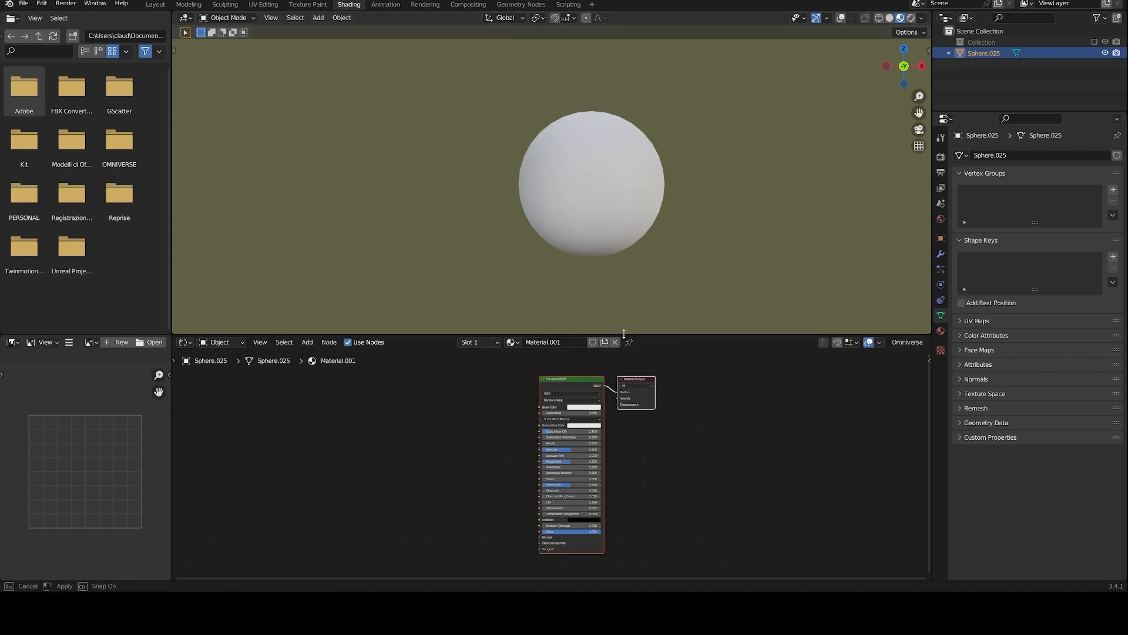
drag(622, 335, 620, 303)
scroll(616, 396, up, 2)
scroll(616, 396, up, 1)
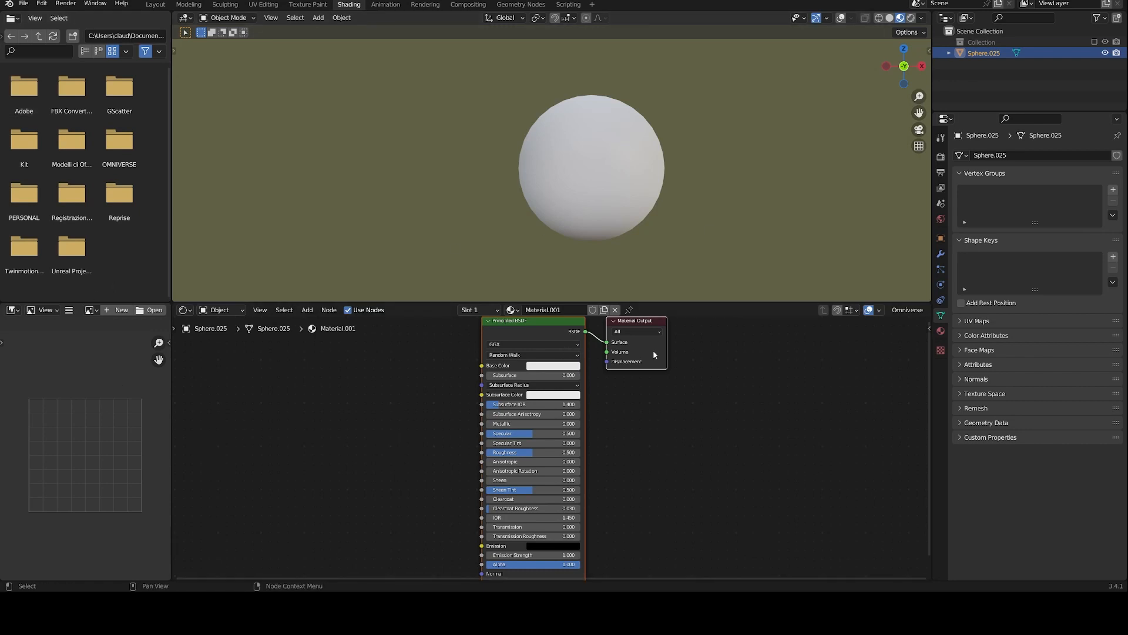
middle_drag(612, 344, 679, 378)
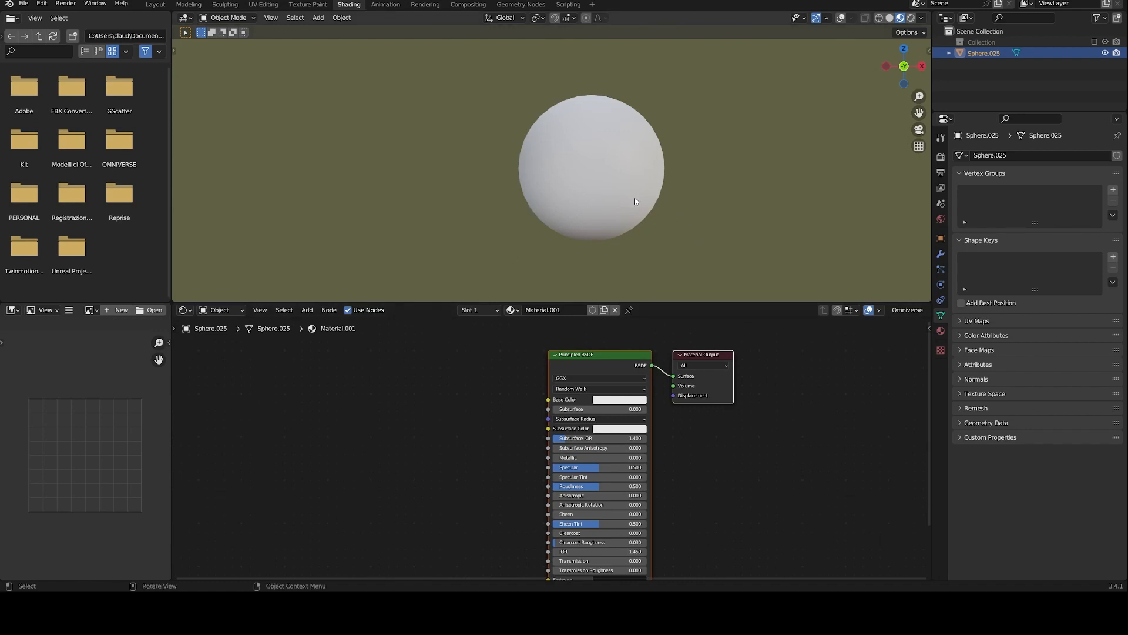
Step: Try a pale pink base color on the Principled BSDF, with Specular above 0.9 and Roughness at about 0.65
click(611, 399)
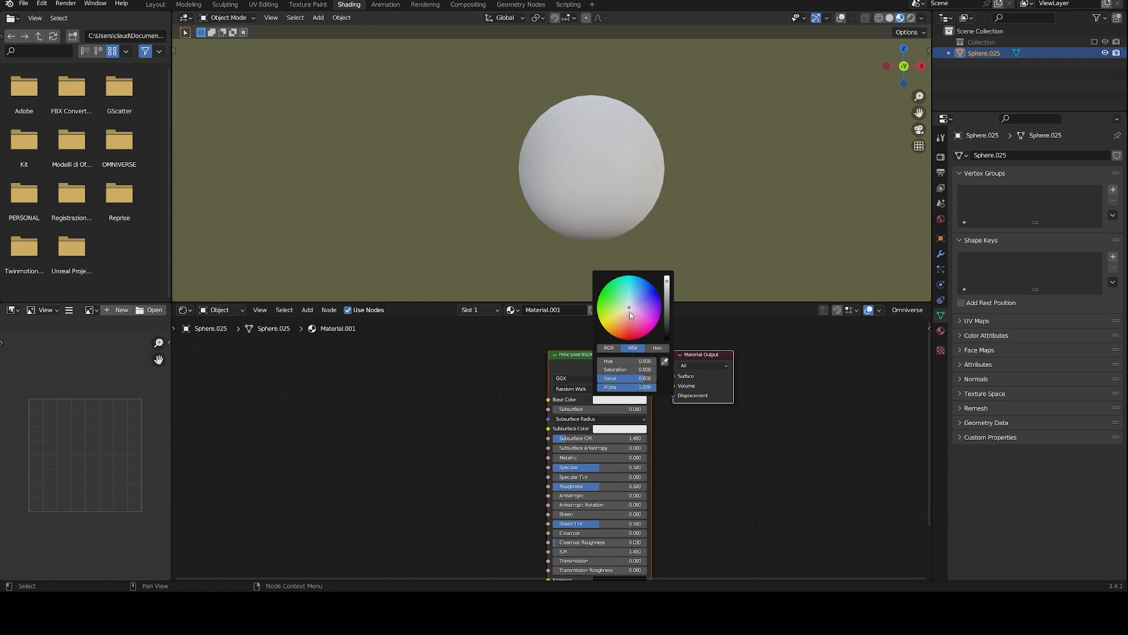
mouse_move(633, 307)
mouse_down()
mouse_move(630, 298)
mouse_move(644, 319)
mouse_move(621, 303)
mouse_move(627, 316)
mouse_up()
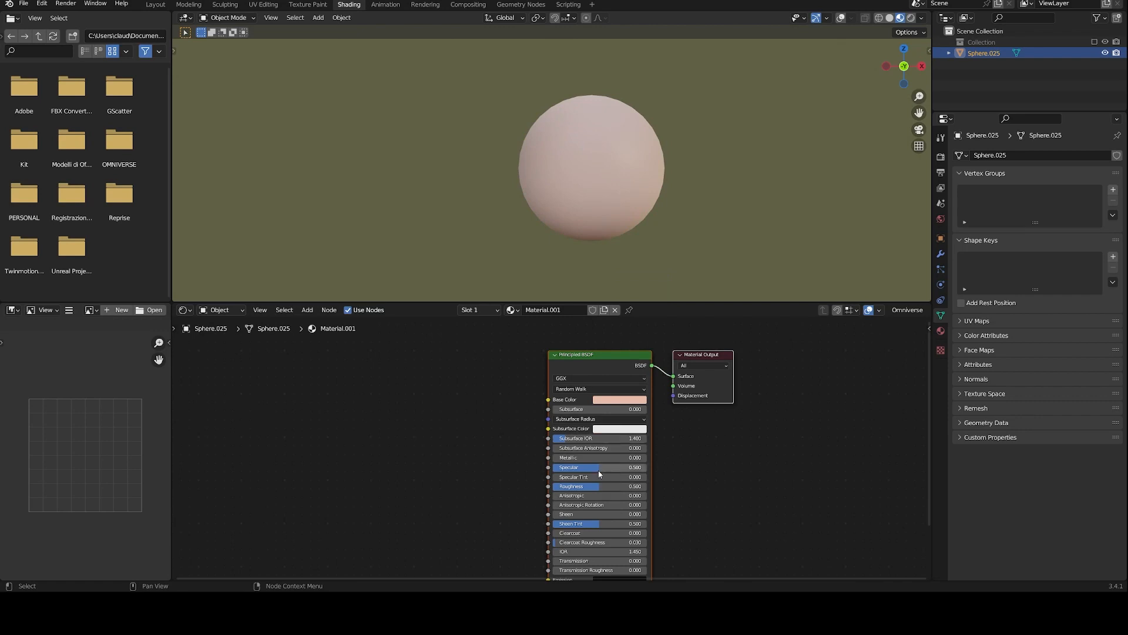
drag(599, 467, 644, 468)
mouse_move(553, 457)
mouse_down()
mouse_move(646, 457)
mouse_move(553, 457)
mouse_up()
mouse_move(611, 487)
mouse_down()
mouse_move(627, 486)
mouse_move(615, 486)
mouse_up()
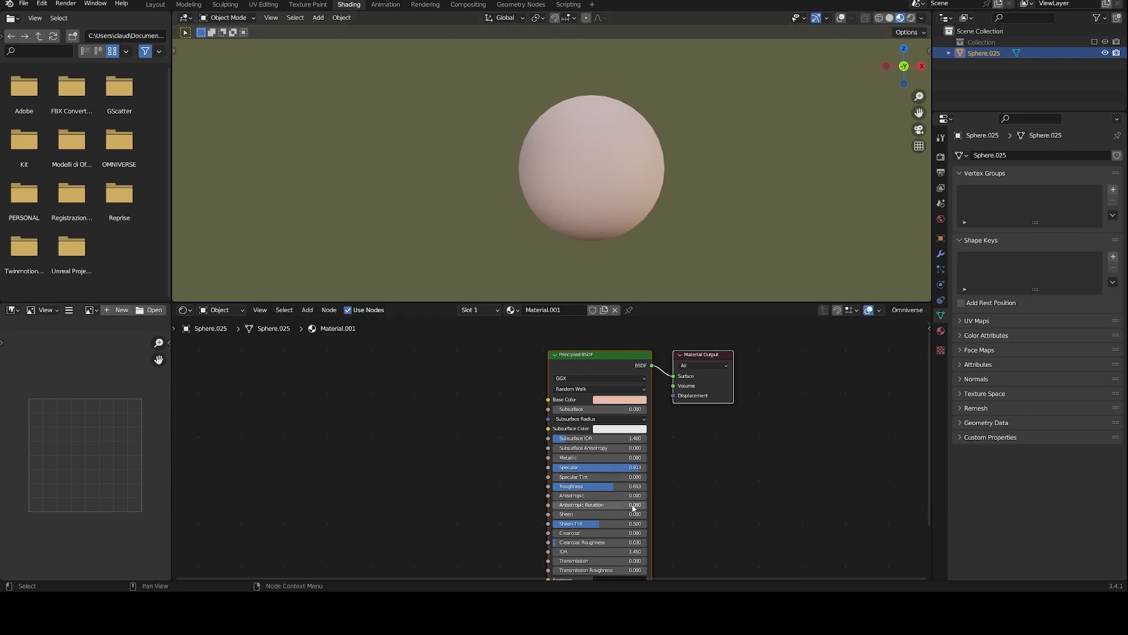
Step: Set the Principled BSDF's base color to saturated red, Specular to 1.0 and Roughness to about 0.107
click(617, 398)
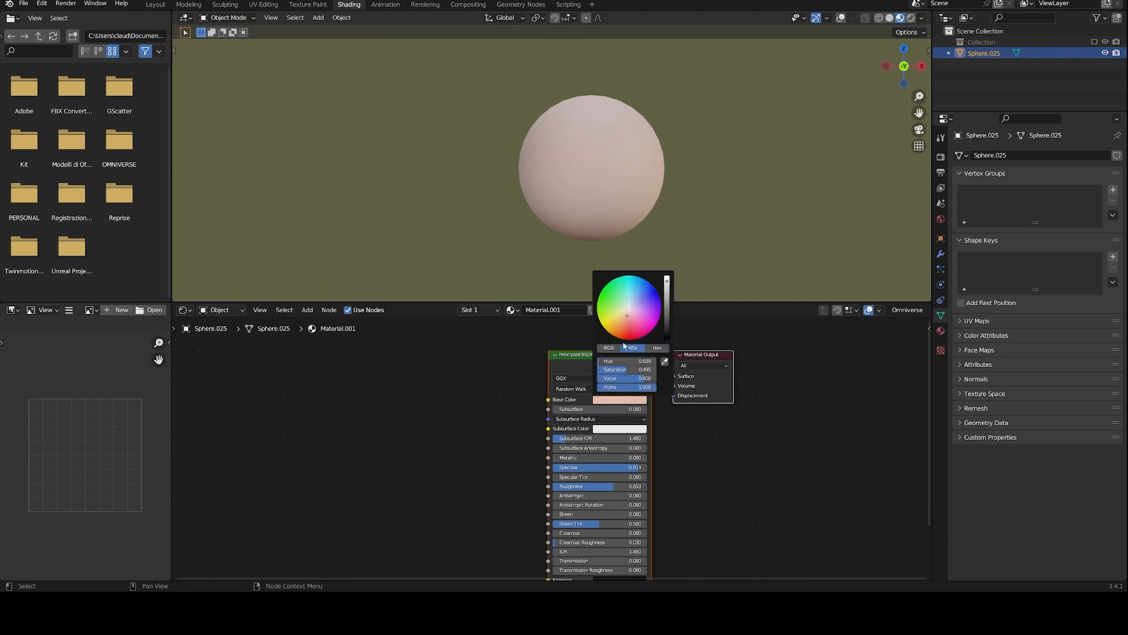
drag(629, 318, 630, 340)
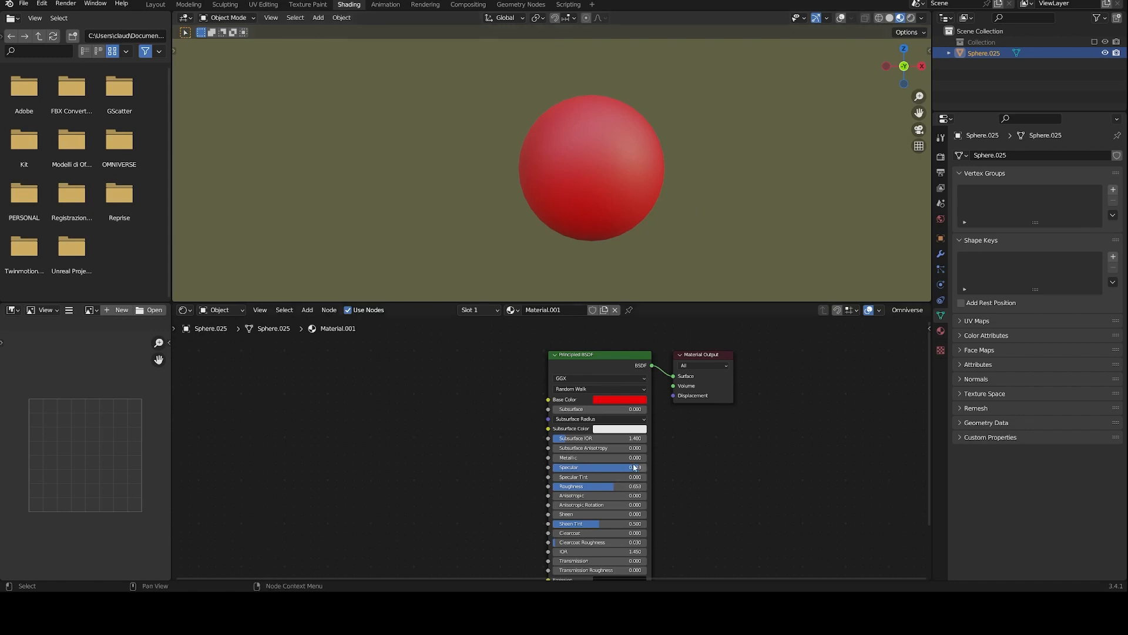
drag(640, 467, 648, 467)
drag(631, 486, 580, 486)
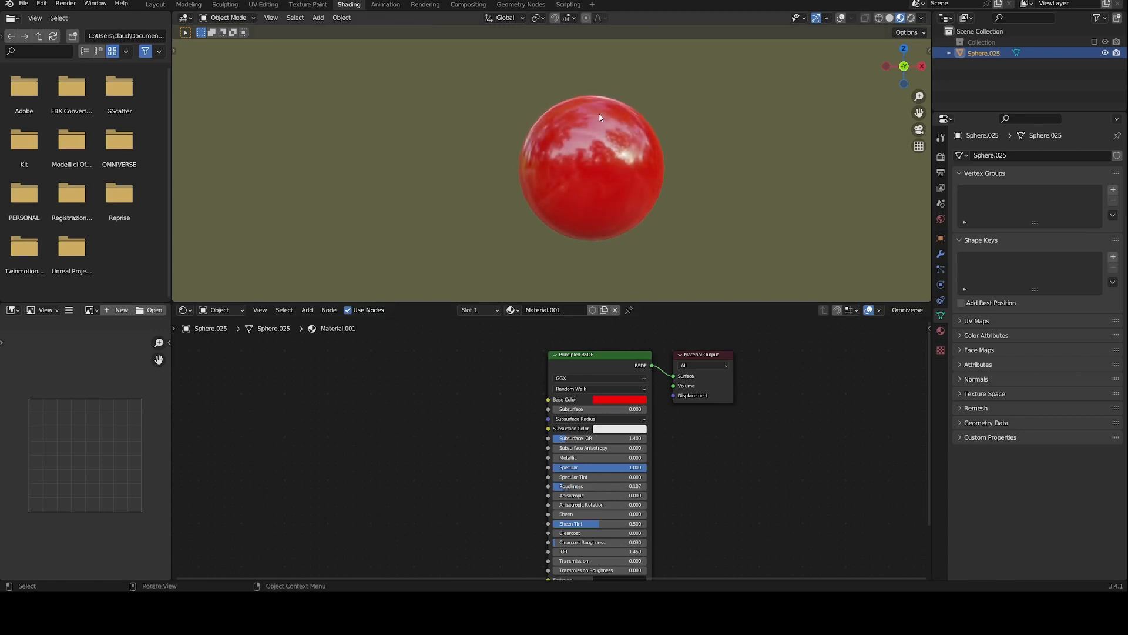
scroll(591, 130, up, 5)
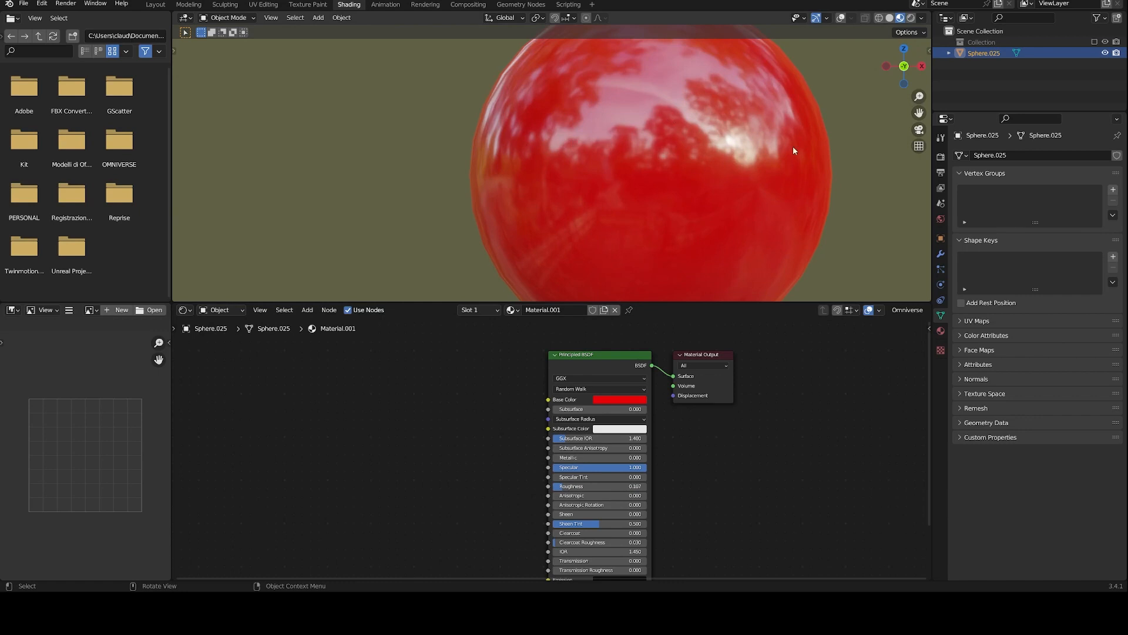
scroll(782, 169, down, 2)
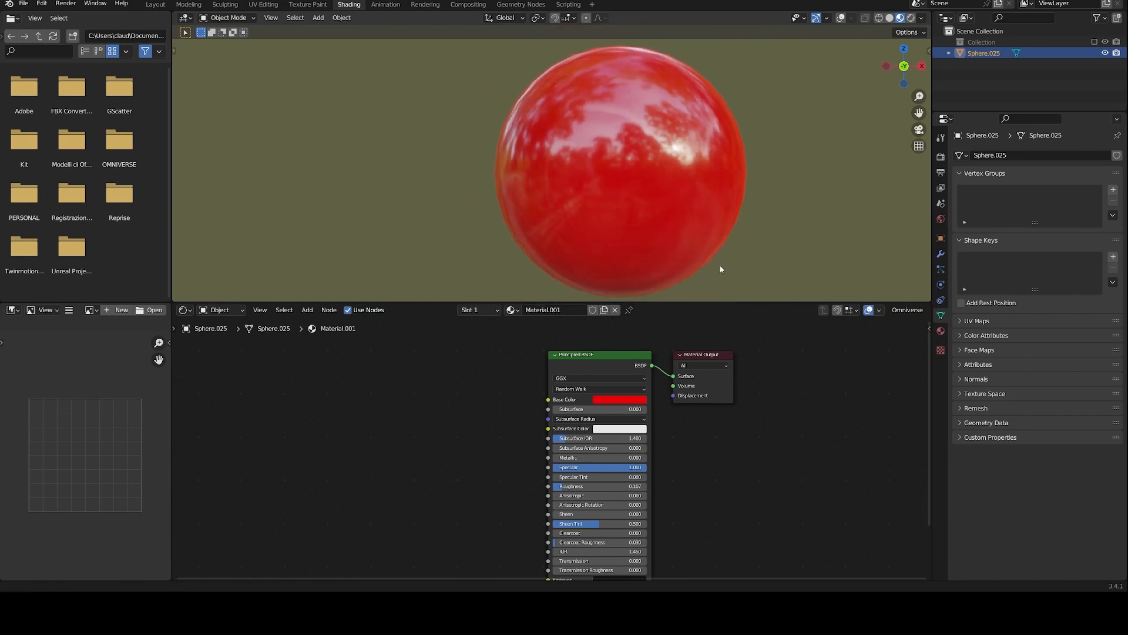
shift+middle_drag(721, 268, 668, 274)
scroll(721, 227, down, 1)
middle_drag(455, 217, 586, 205)
scroll(494, 207, down, 2)
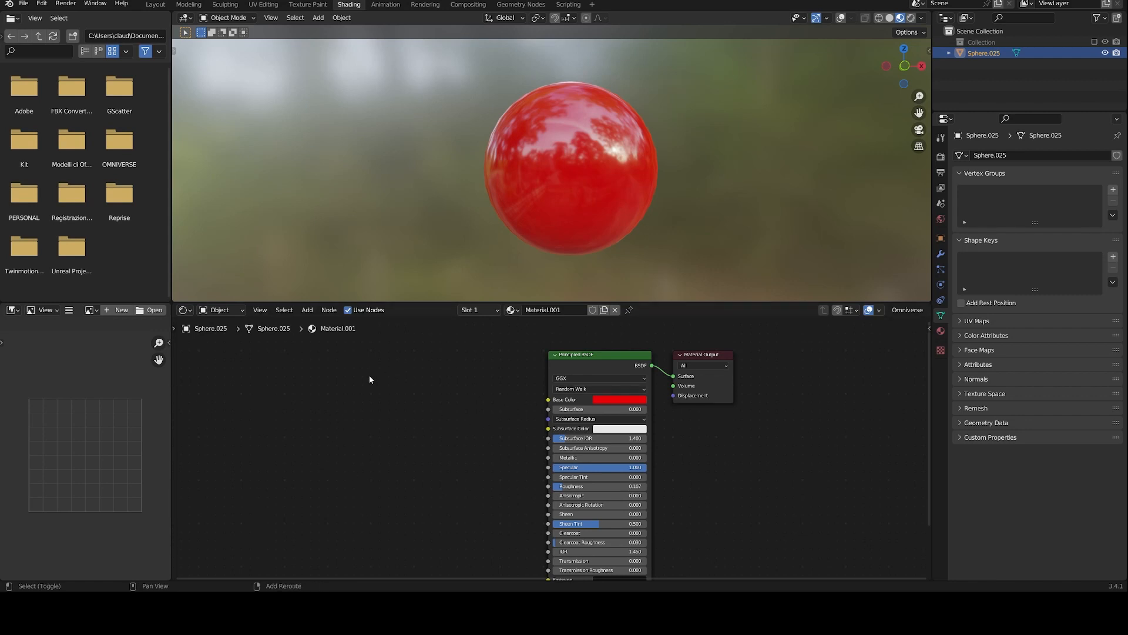
Step: Add a Fresnel node and connect its Fac output to the Principled BSDF's Base Color
key(shift+a)
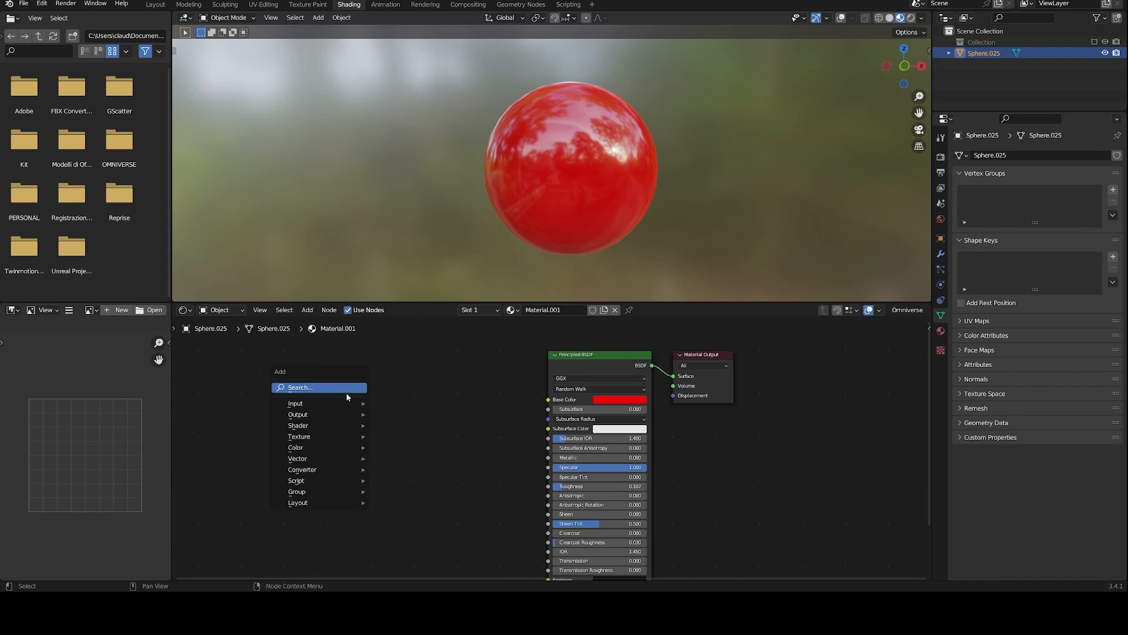
click(347, 393)
text(fre)
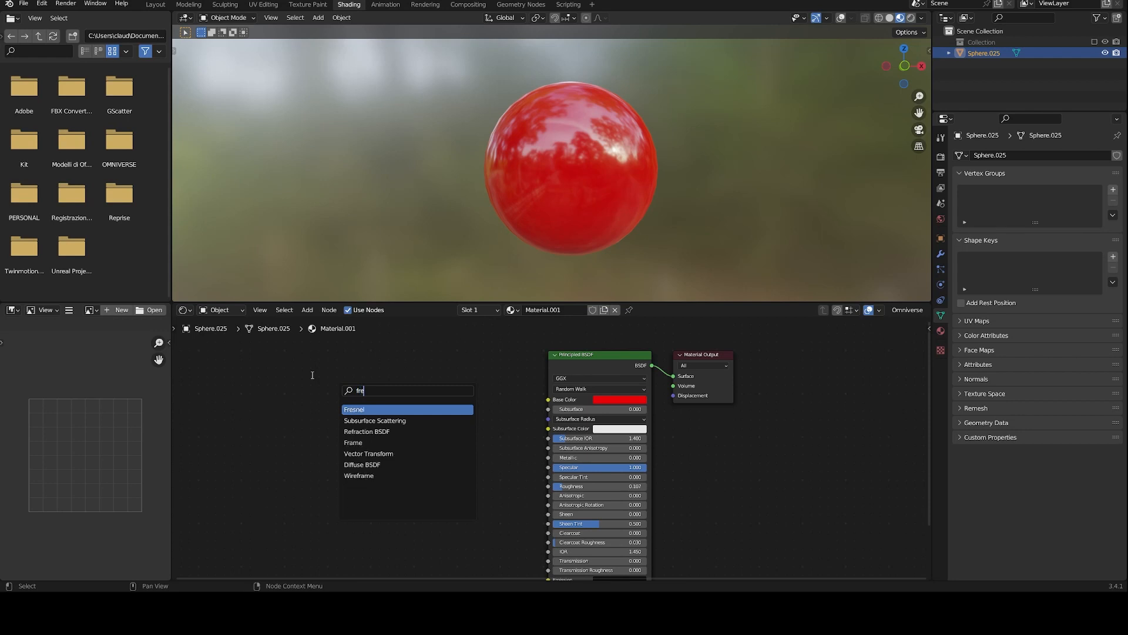
click(388, 409)
click(397, 429)
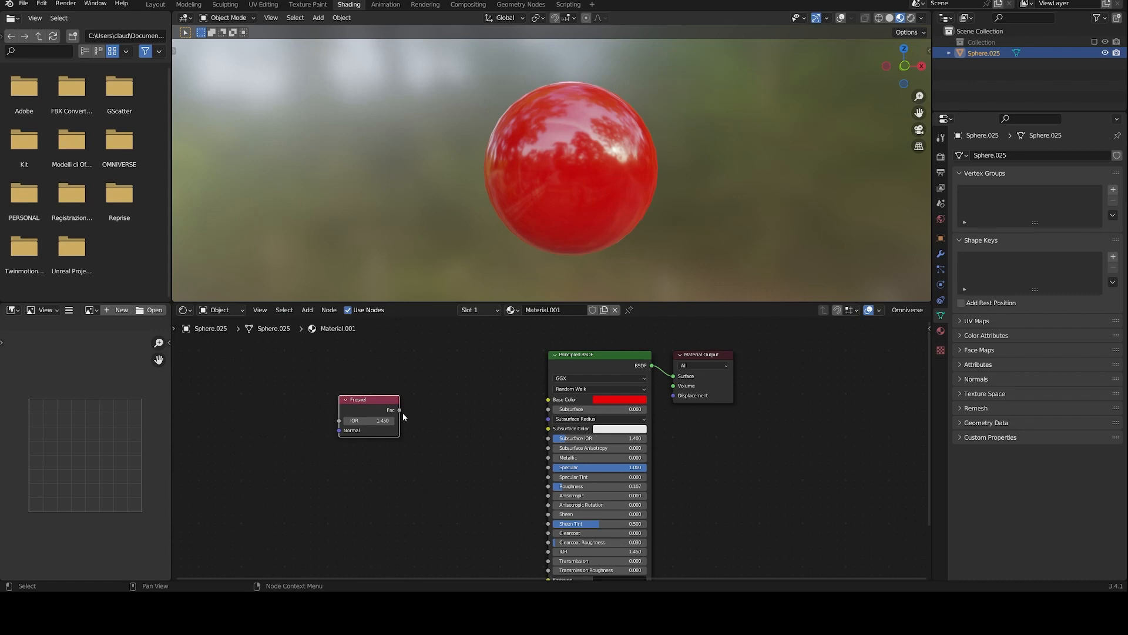
mouse_move(400, 409)
mouse_down()
mouse_move(512, 392)
mouse_move(549, 399)
mouse_up()
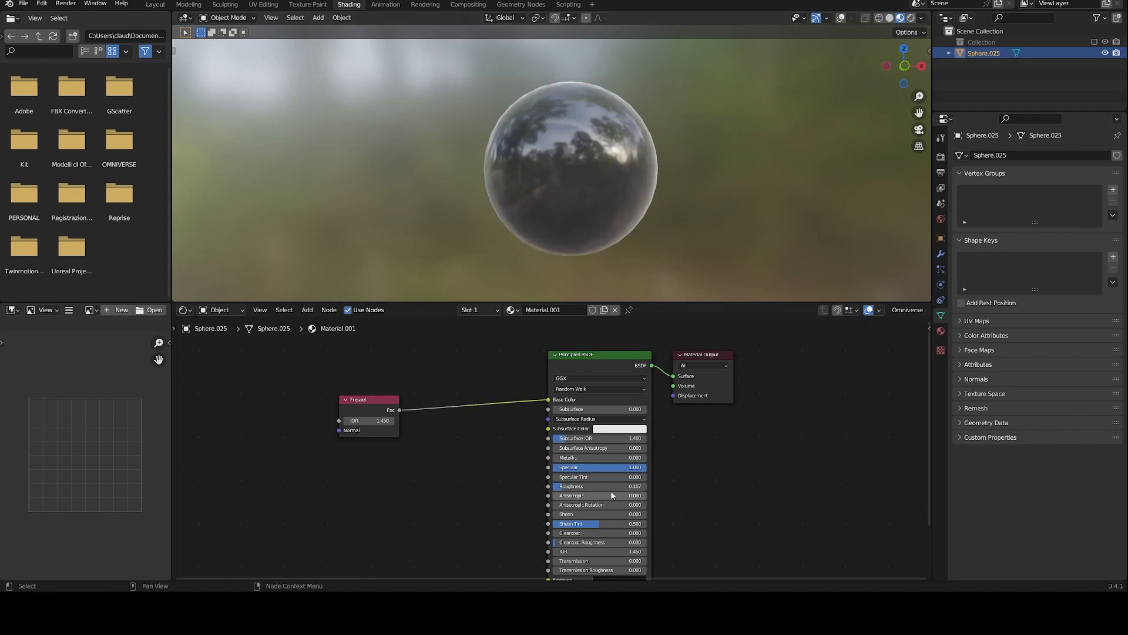
Step: Set the Principled BSDF's Specular to 0 to isolate the Fresnel effect on the sphere
drag(640, 469, 549, 469)
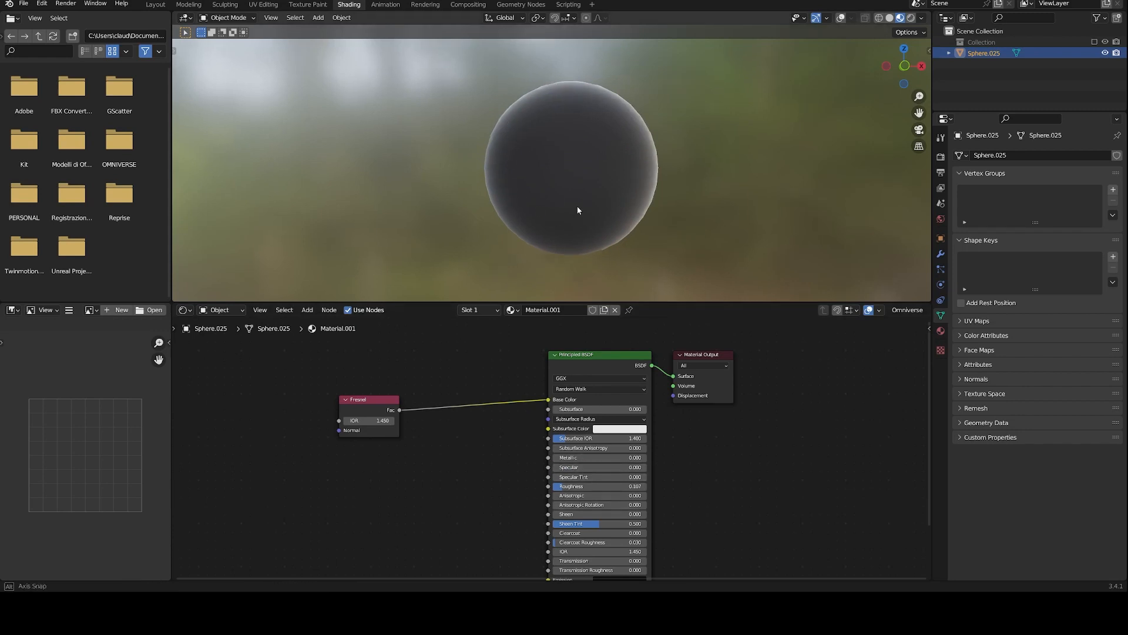
middle_drag(577, 206, 543, 66)
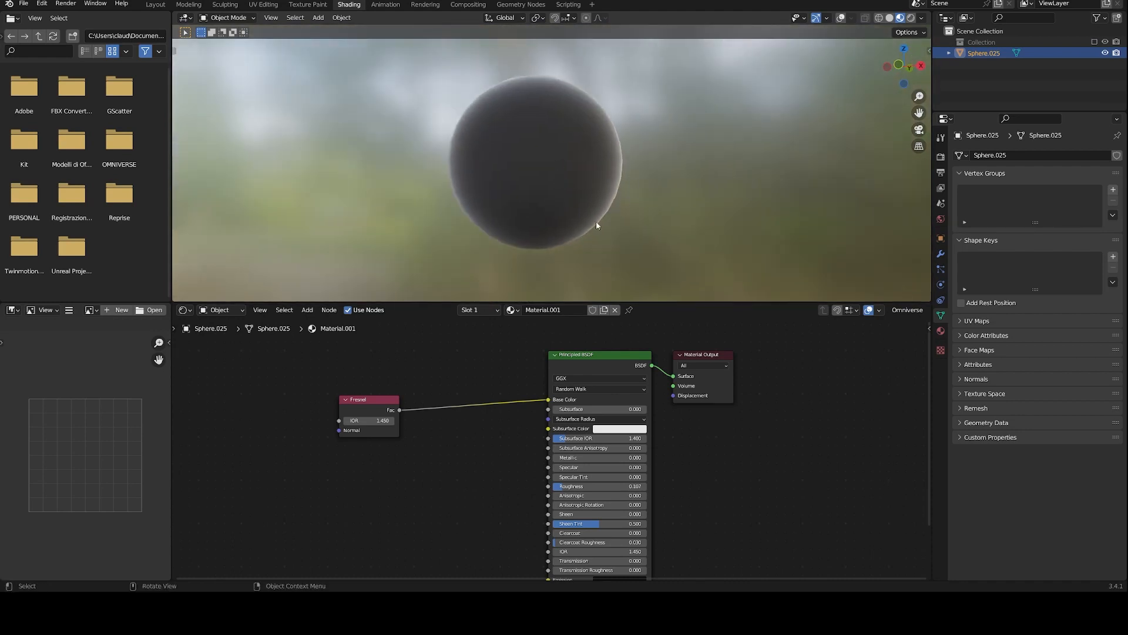
scroll(534, 138, up, 3)
middle_drag(534, 138, 635, 174)
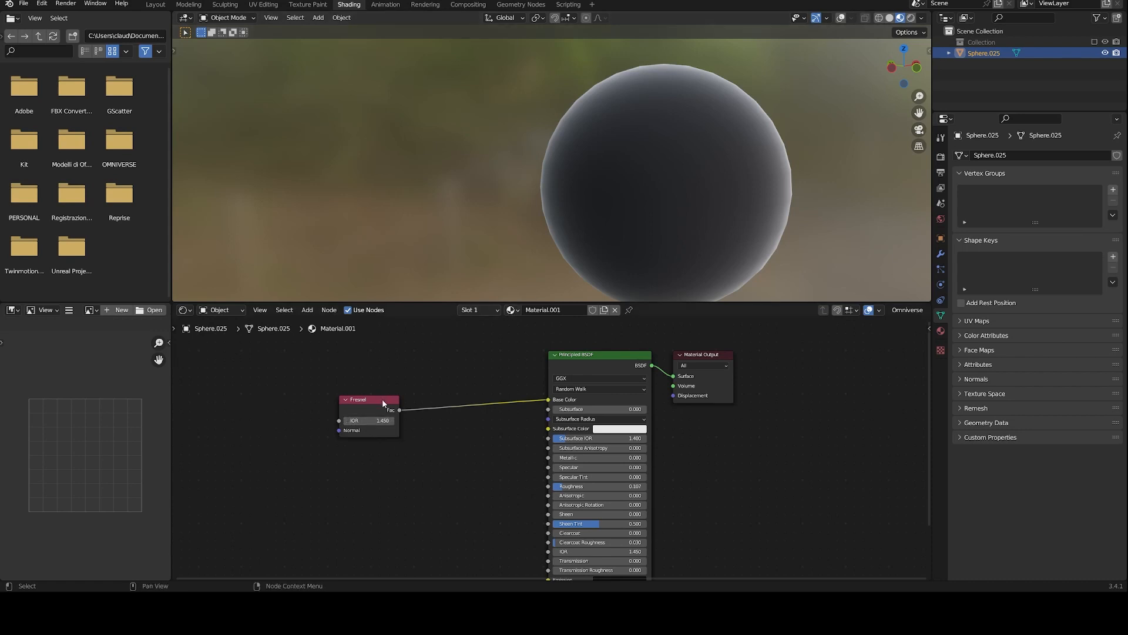
Step: Reposition the Fresnel node slightly and raise its IOR to about 1.85
mouse_move(383, 404)
mouse_down()
mouse_move(372, 416)
mouse_move(396, 416)
mouse_move(370, 413)
mouse_up()
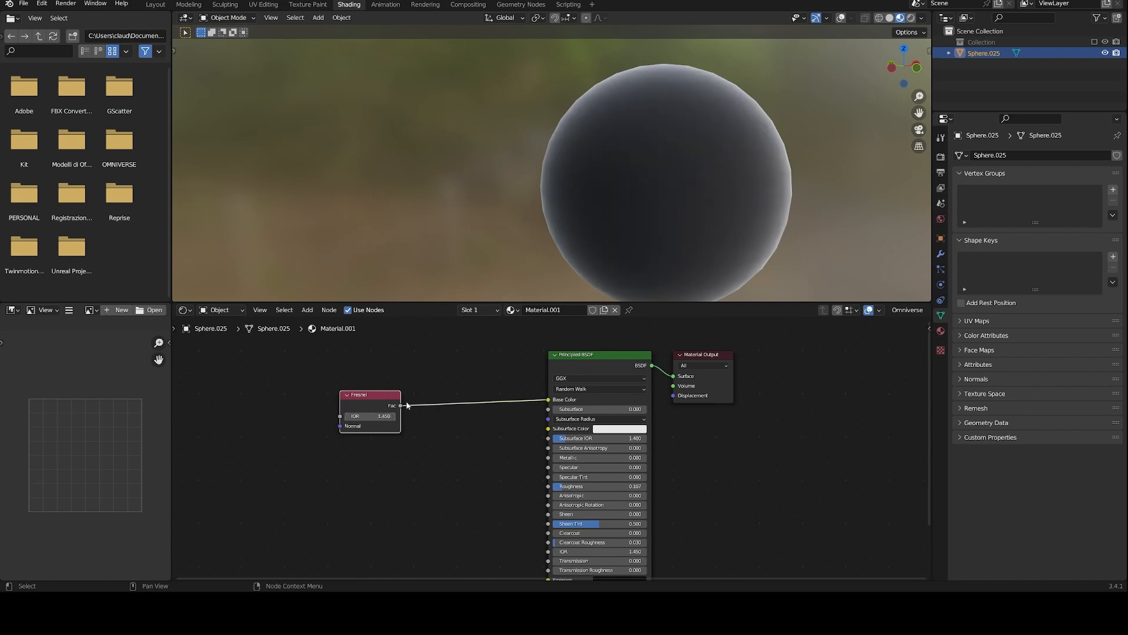
mouse_move(358, 416)
mouse_down()
mouse_move(297, 416)
mouse_move(411, 417)
mouse_move(388, 416)
mouse_up()
click(376, 417)
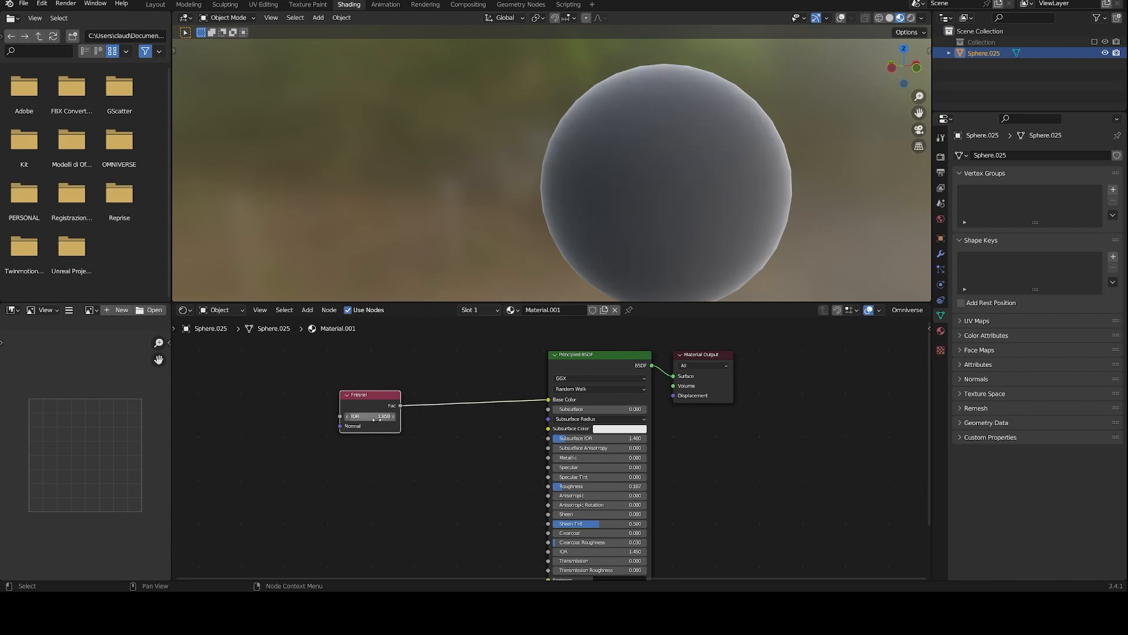
Step: Try Fresnel IOR values of 1.2, 1.8 and 2 to compare their effect on the sphere
click(368, 415)
text(1.2)
key(Return)
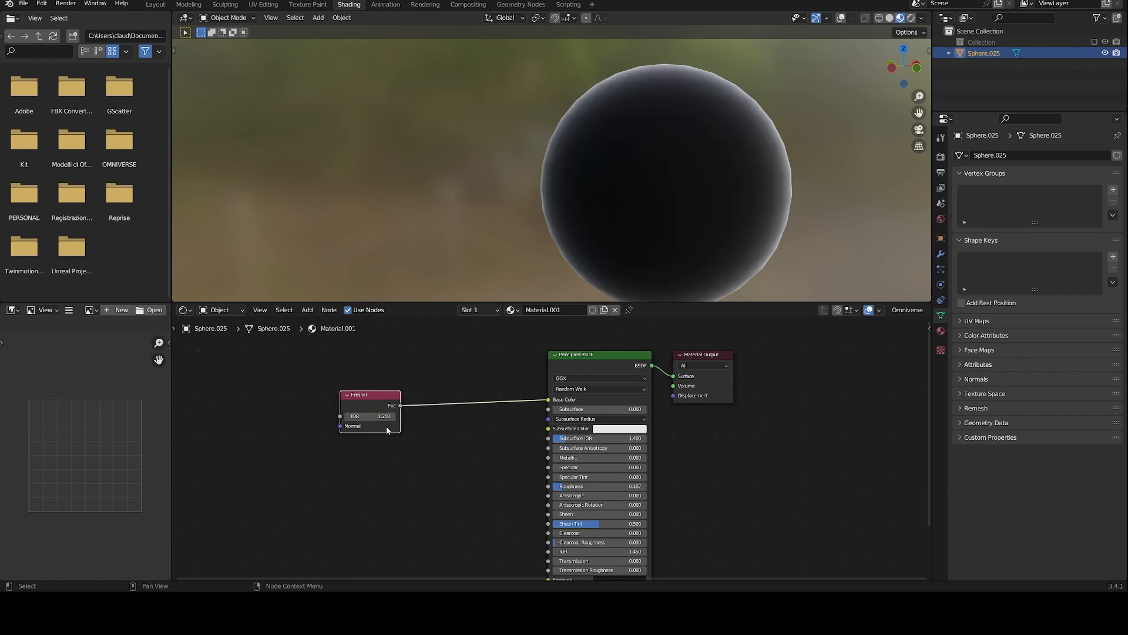
click(374, 417)
text(1.8)
key(Return)
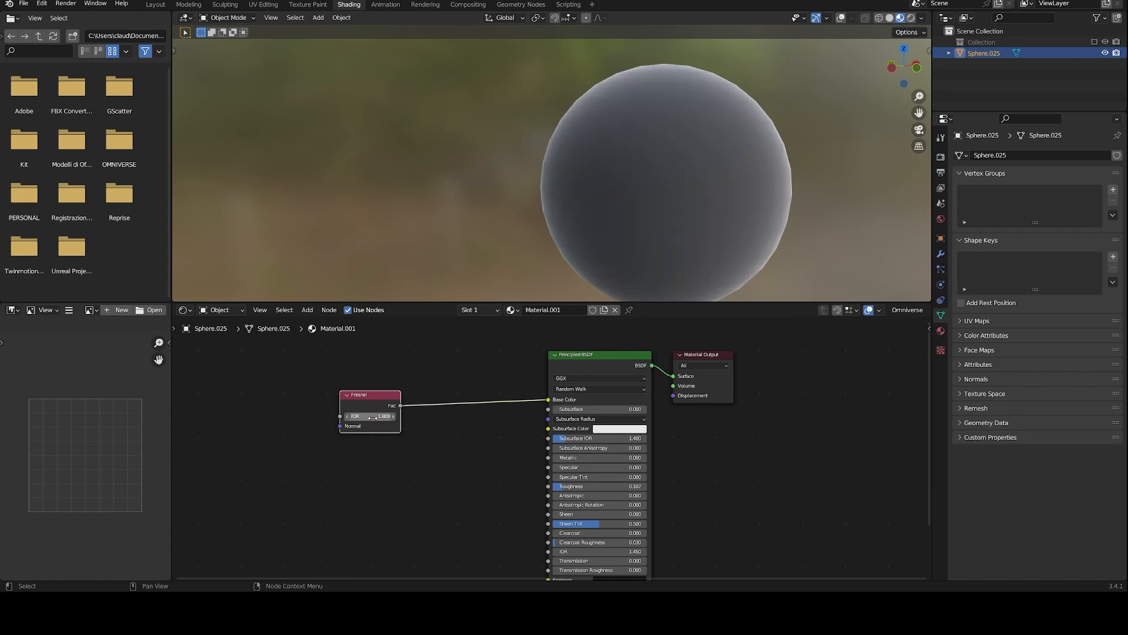
middle_drag(676, 218, 639, 199)
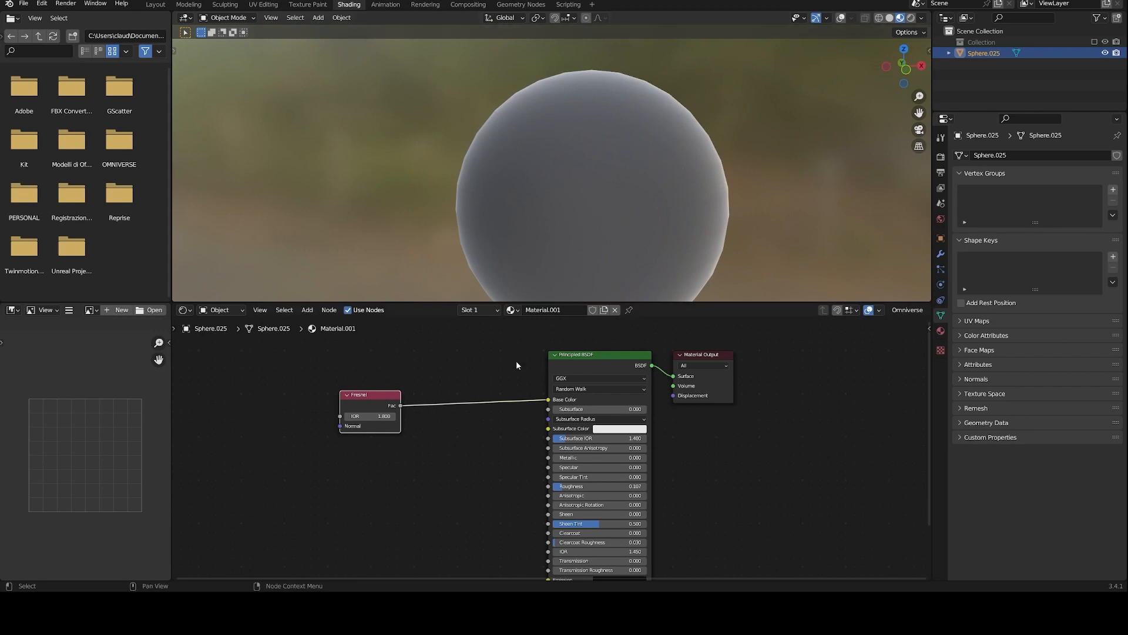
click(377, 416)
text(2)
key(Return)
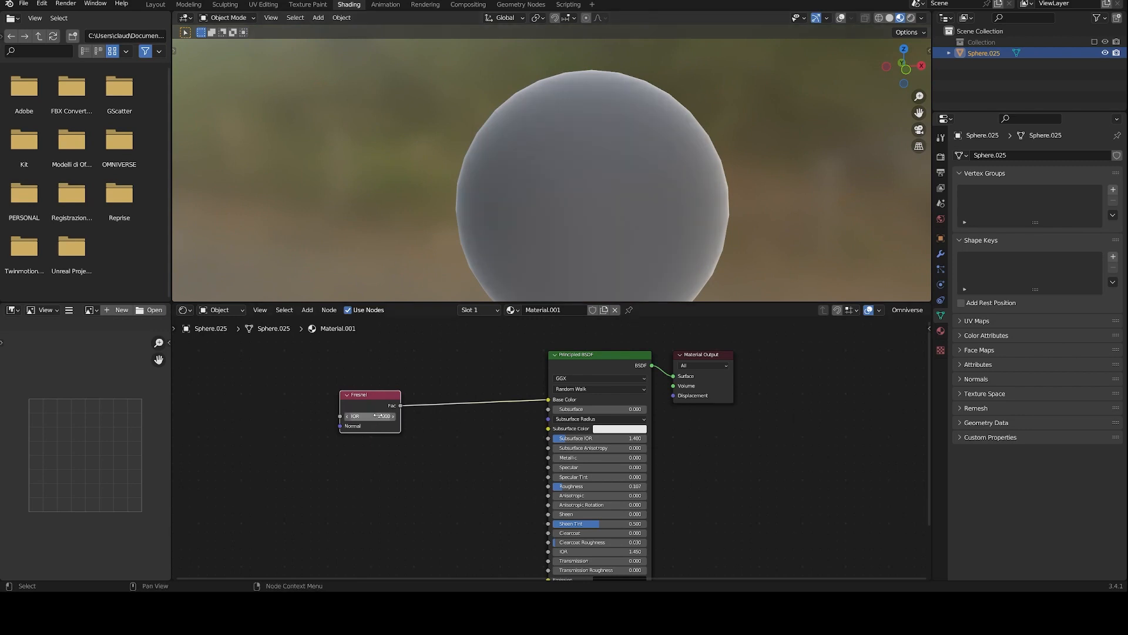
Step: Set the Fresnel node's IOR to 8
click(377, 415)
text(8)
key(Return)
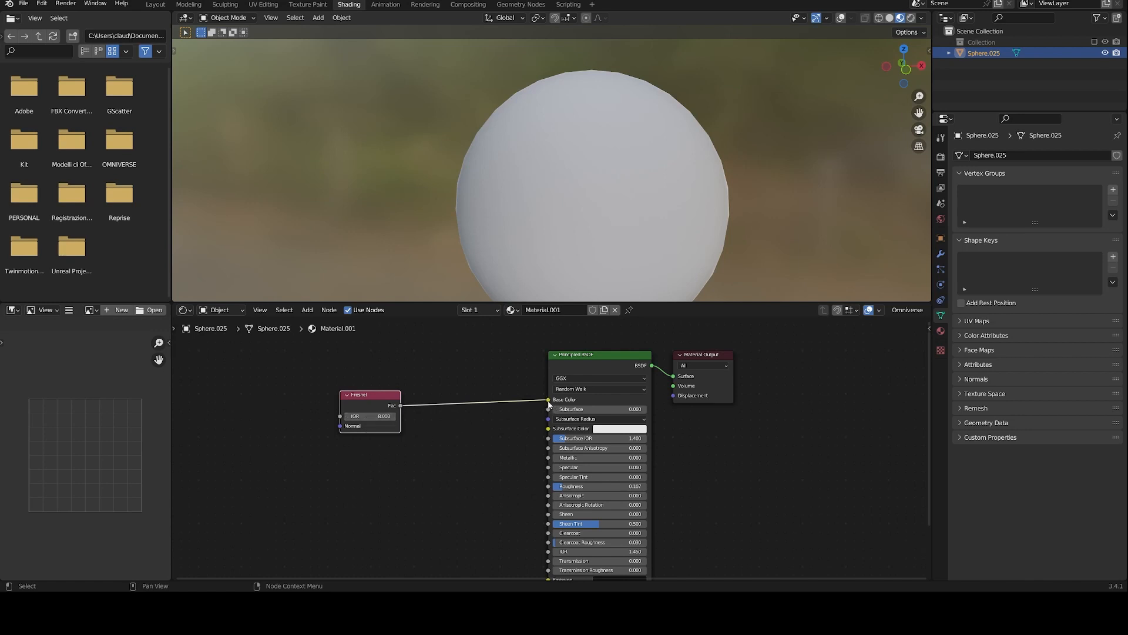
Step: Disconnect the Fresnel node from the Principled BSDF's Base Color and set the Fresnel IOR to 1.45
drag(548, 399, 441, 423)
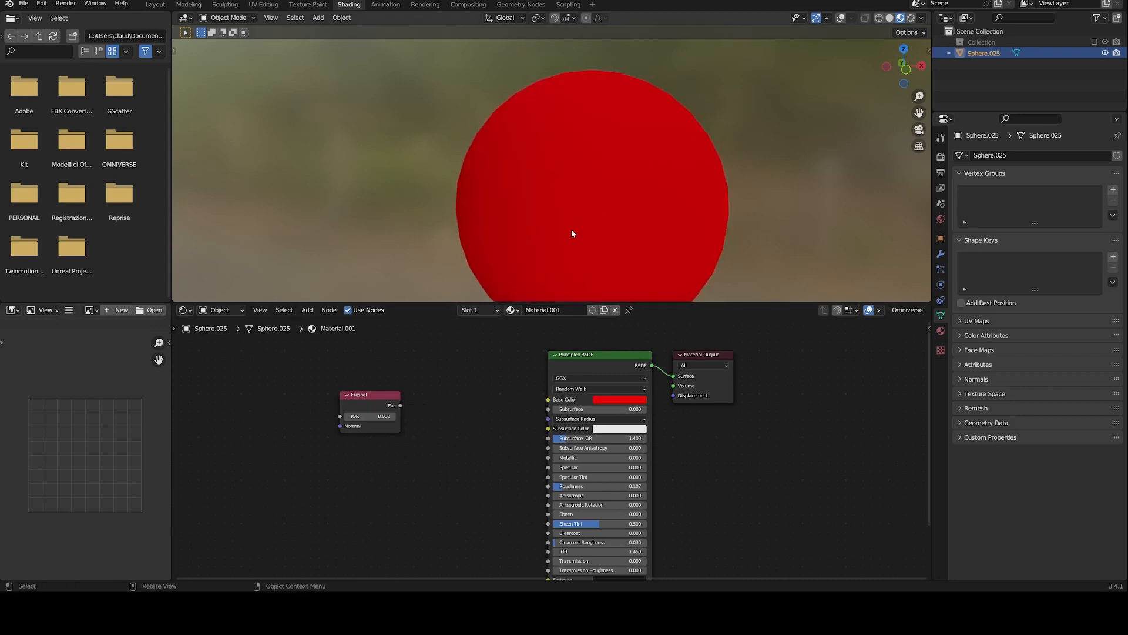
shift+middle_drag(680, 260, 687, 239)
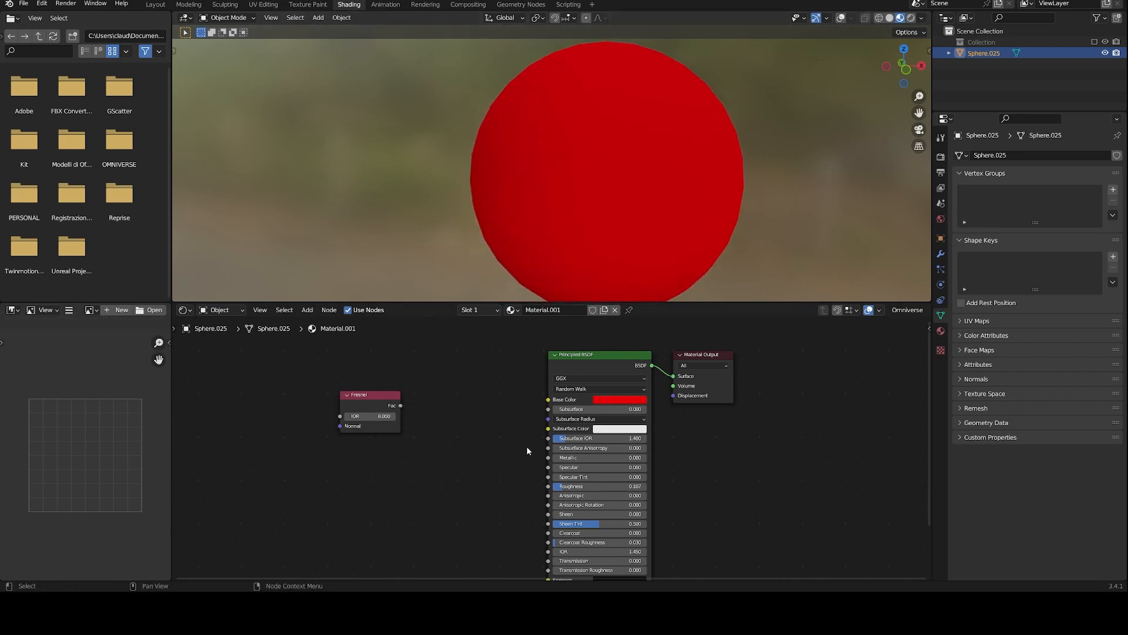
click(386, 415)
right_click(363, 416)
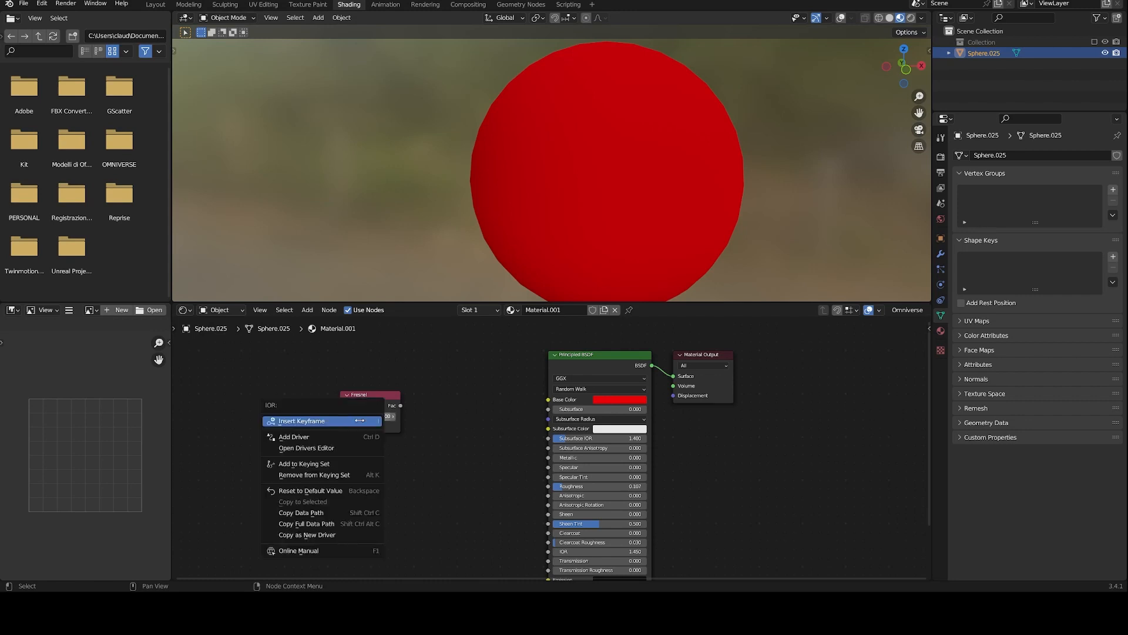
click(361, 490)
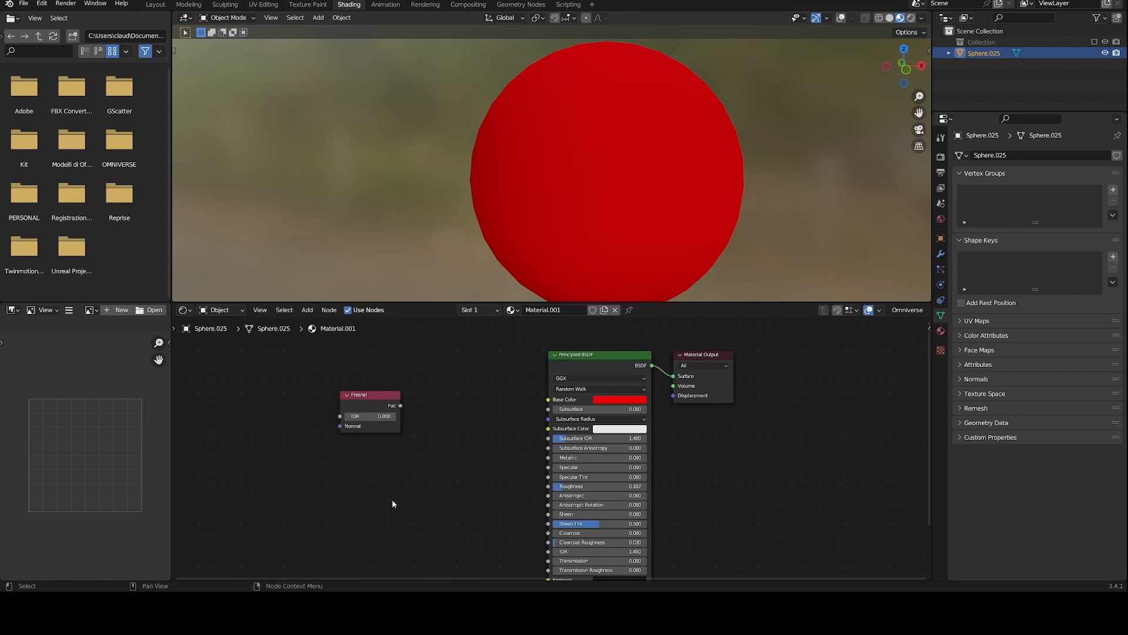
click(368, 415)
text(1.45)
key(Return)
Step: Connect the Fresnel node's Fac output to the Principled BSDF's Specular input and inspect the sphere's reflections
drag(400, 406, 548, 467)
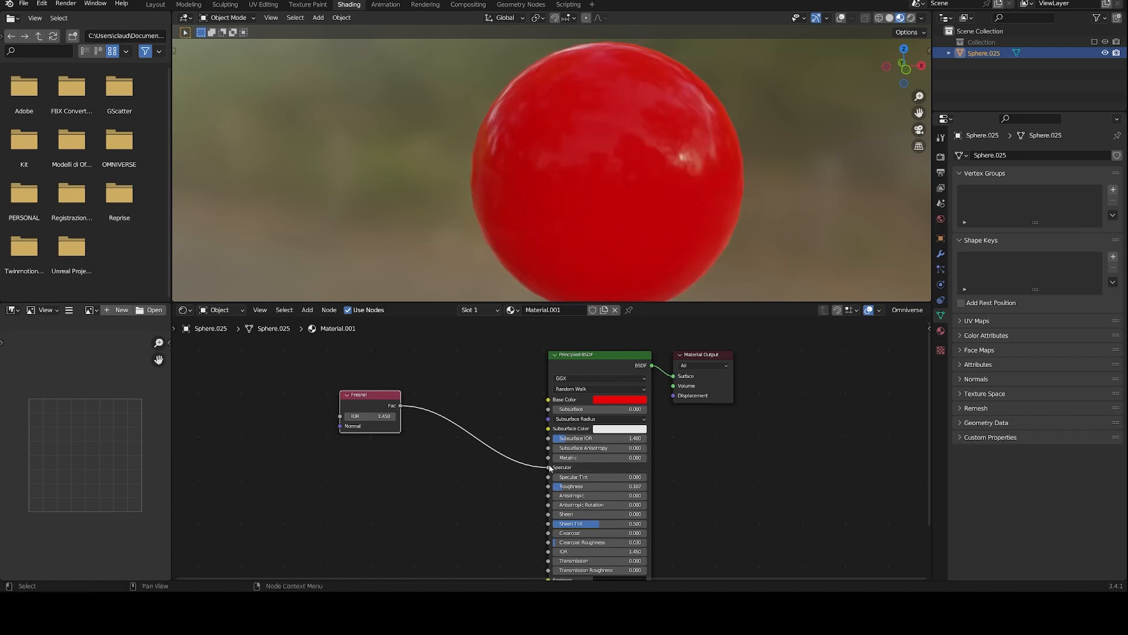
scroll(651, 92, down, 5)
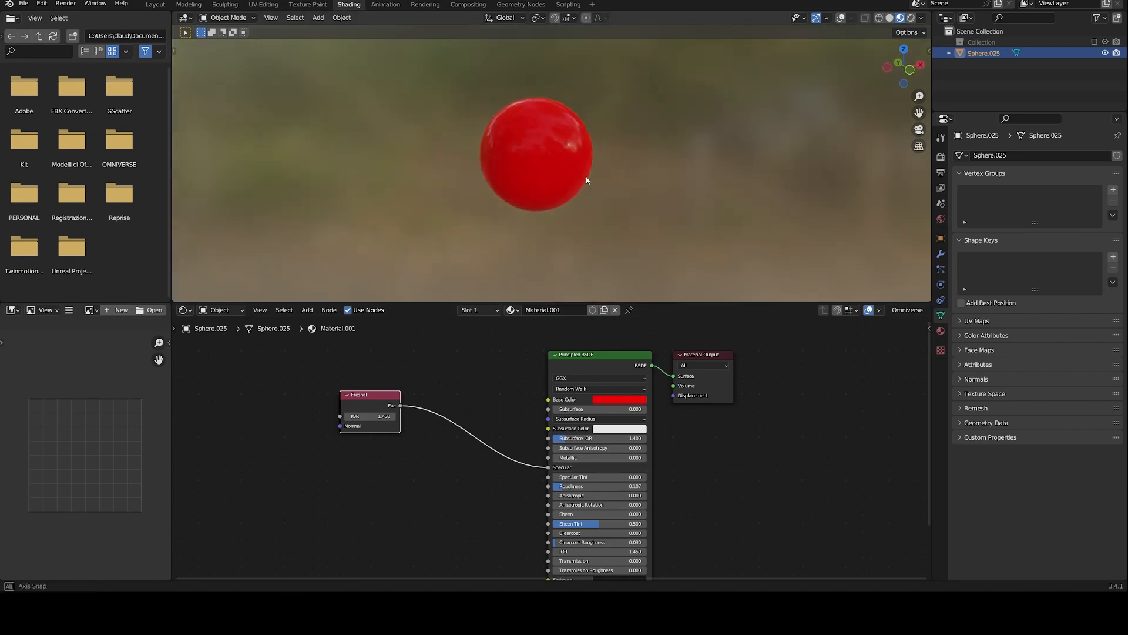
scroll(541, 157, up, 2)
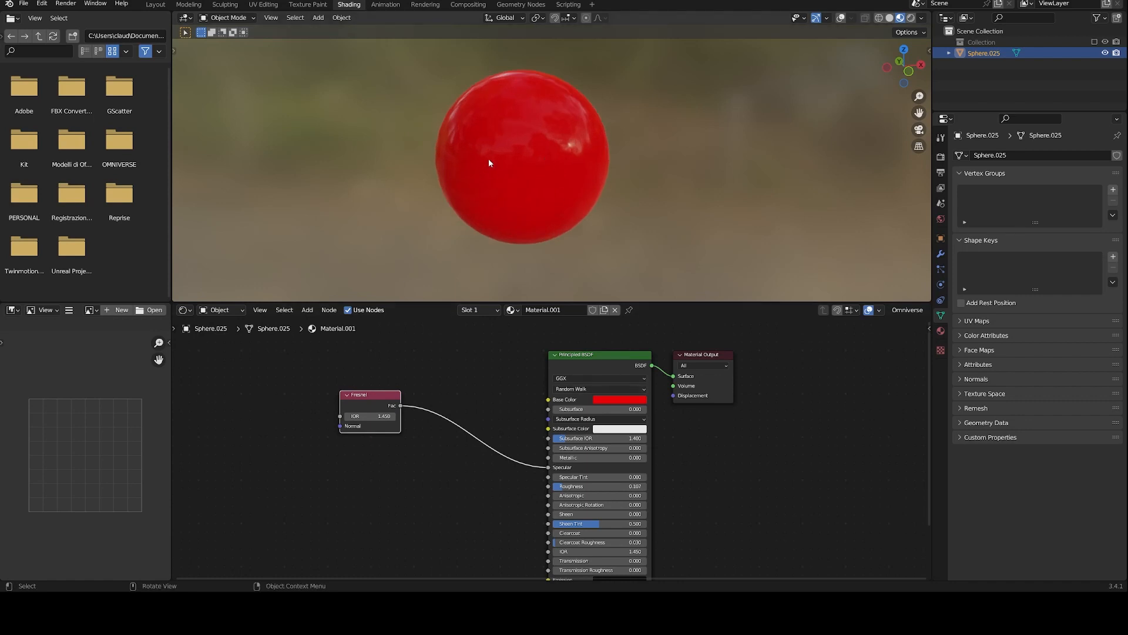
middle_drag(489, 159, 563, 197)
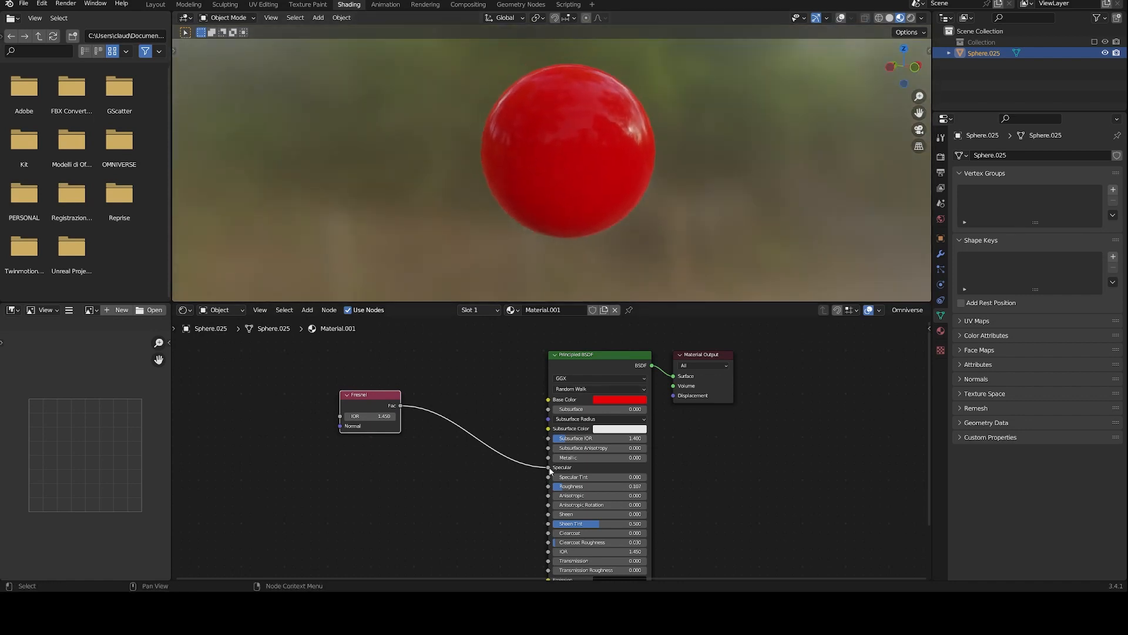
Step: Disconnect the Fresnel node from Specular and raise the Specular value to 1 to compare the reflections
drag(551, 468, 647, 469)
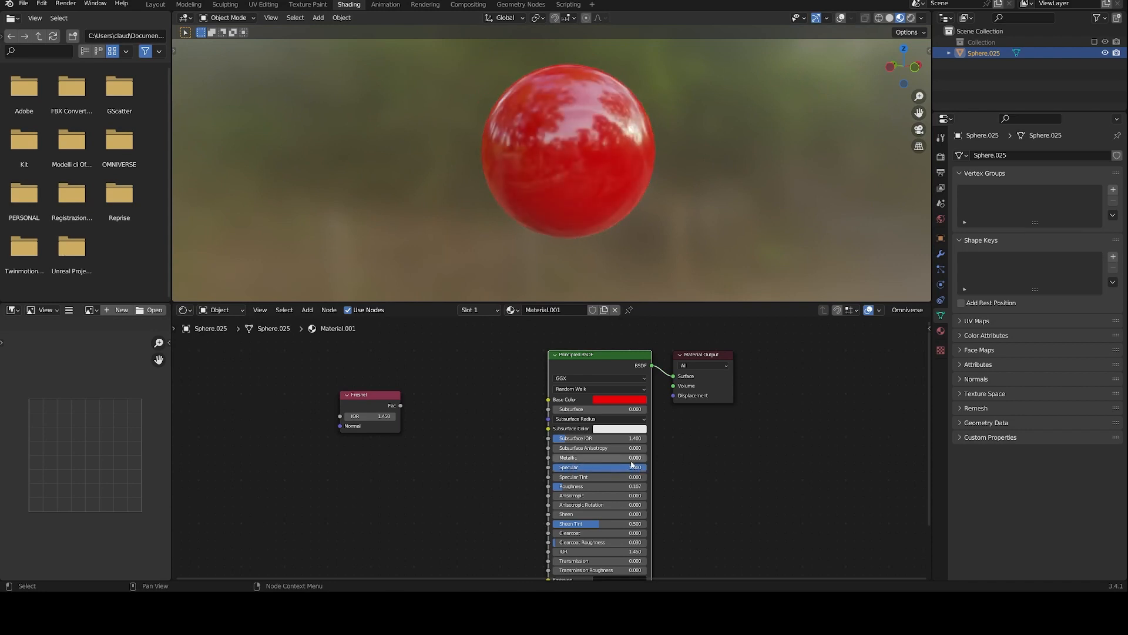
shift+middle_drag(580, 165, 591, 193)
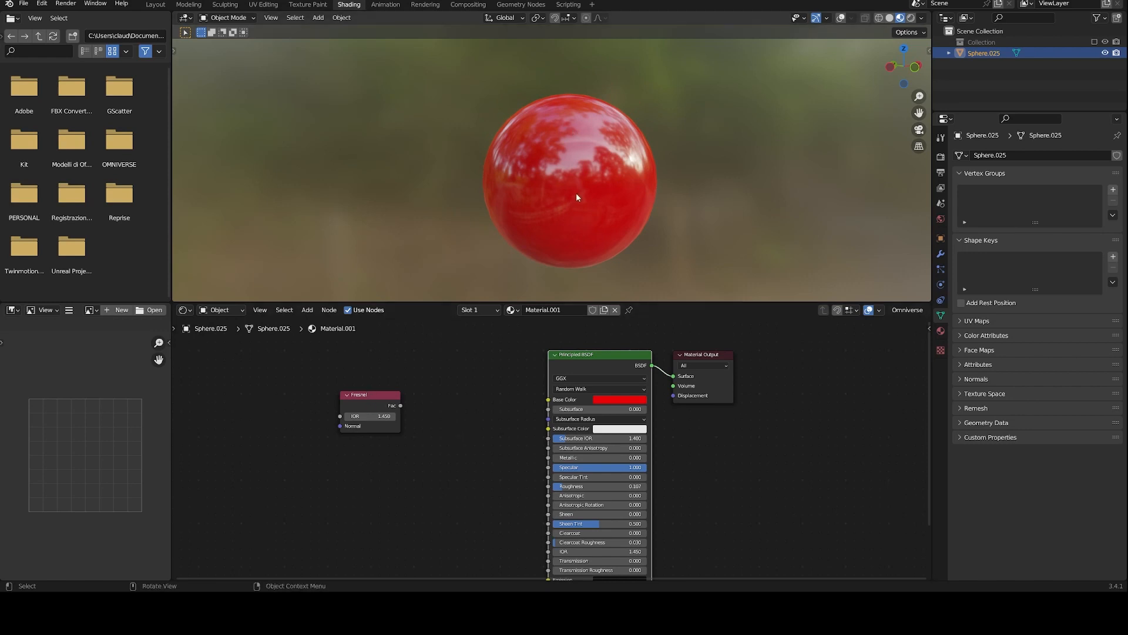
middle_drag(576, 193, 593, 198)
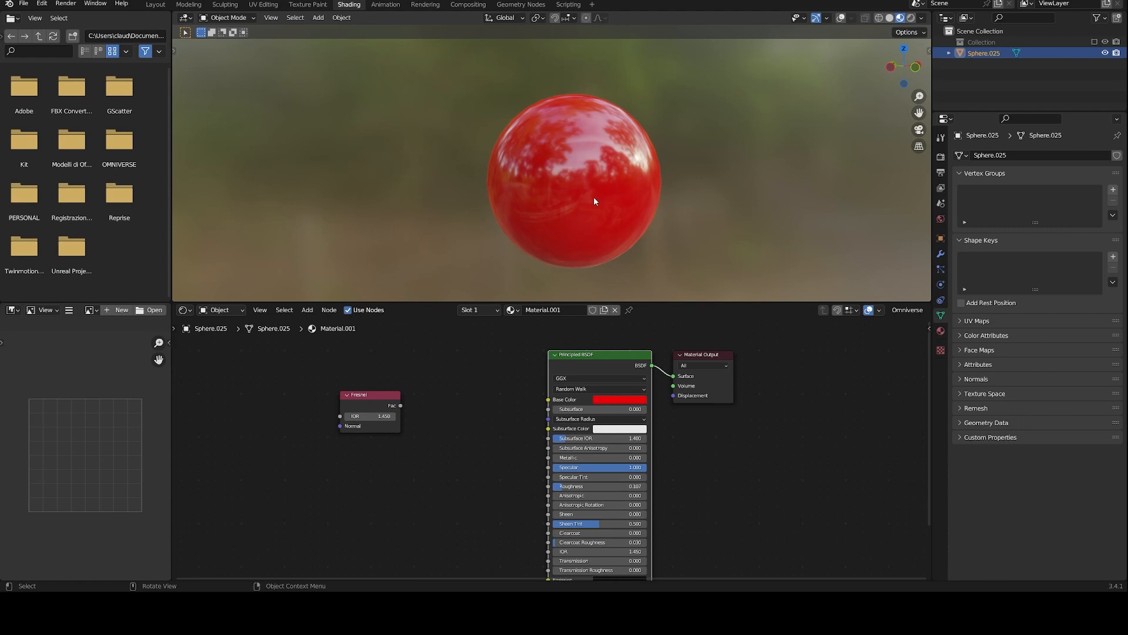
Step: Move the Fresnel node slightly closer to the Principled BSDF and reconnect its Fac output to Specular
mouse_move(594, 198)
middle_down()
mouse_move(573, 190)
mouse_move(593, 134)
mouse_move(591, 193)
middle_up()
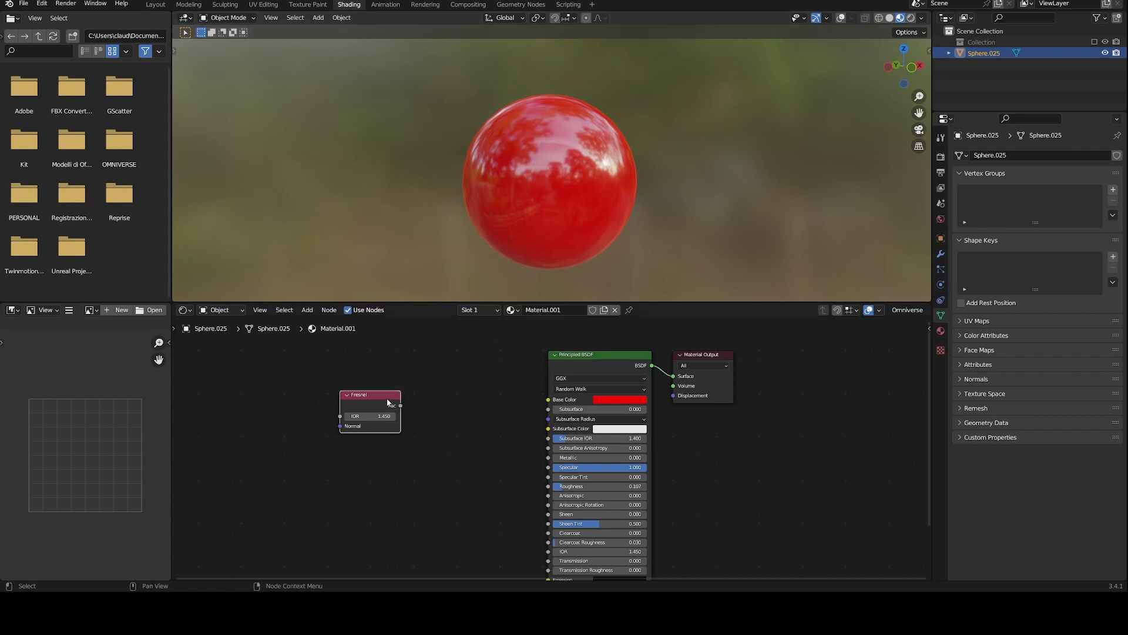
drag(384, 404, 411, 420)
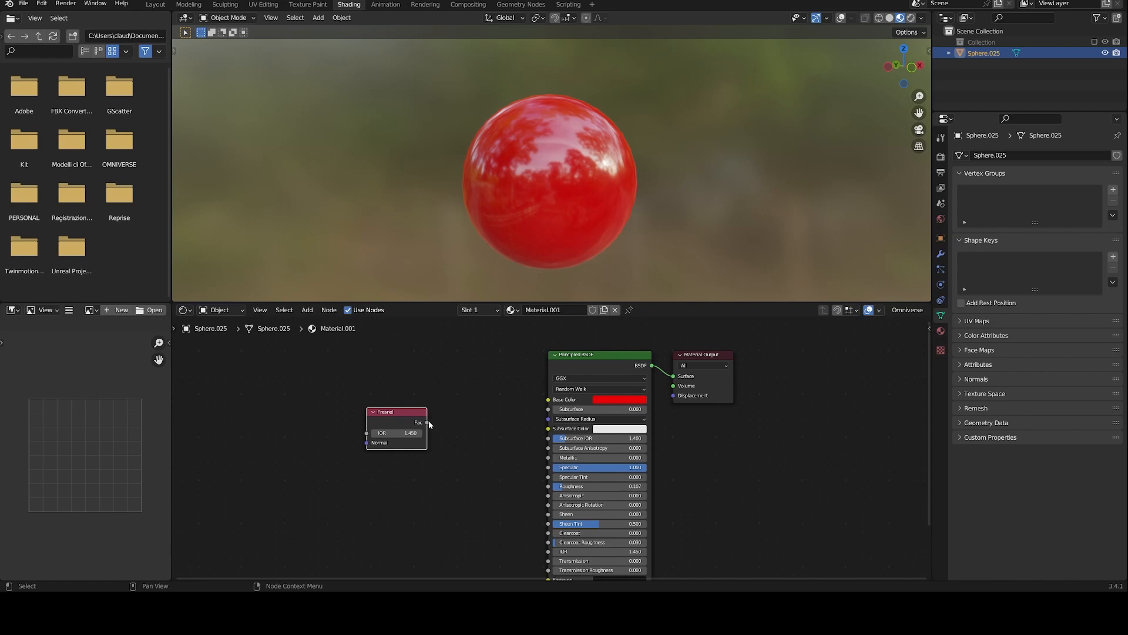
drag(427, 423, 548, 468)
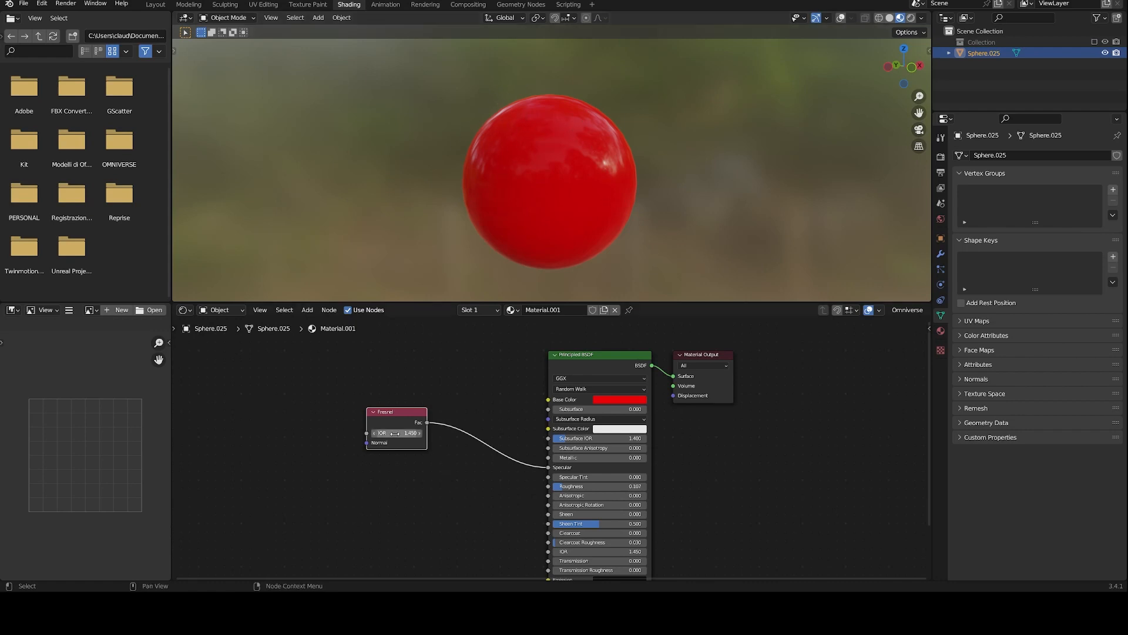
Step: Try Fresnel IOR values of about 2.75 and 0.65 to compare the sphere's reflections
drag(402, 435, 403, 435)
drag(397, 433, 421, 433)
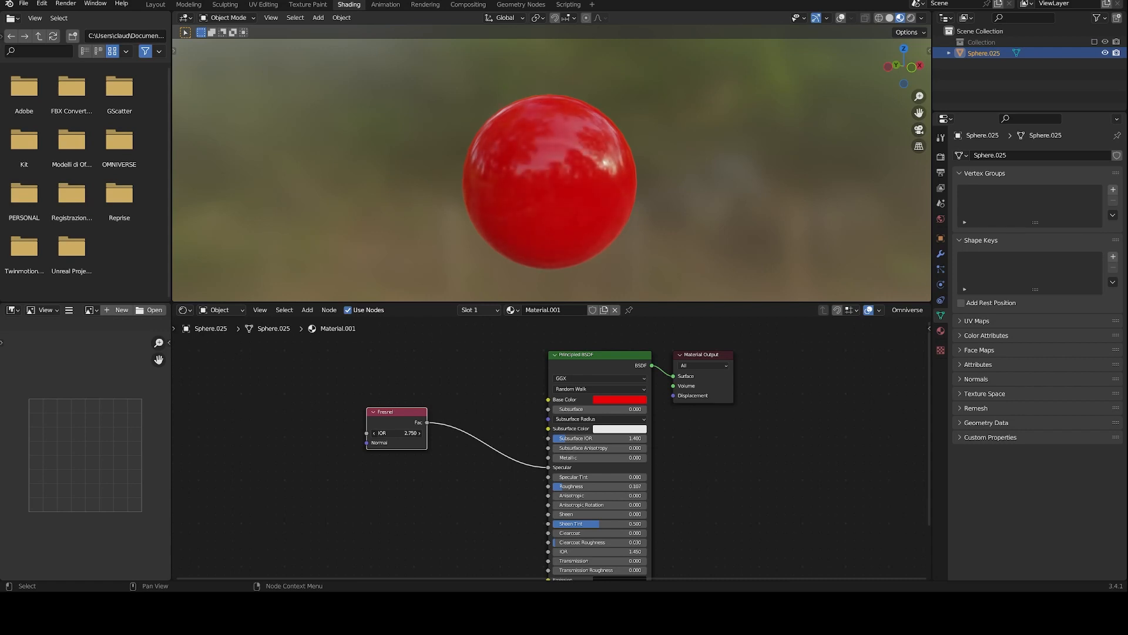
drag(420, 433, 381, 434)
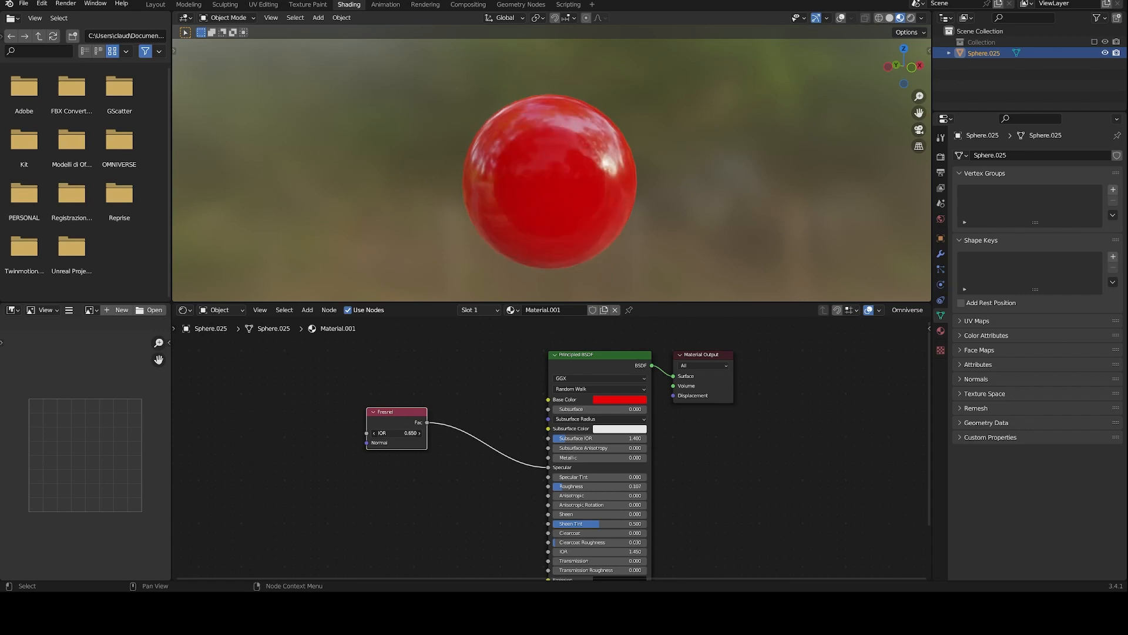
middle_drag(520, 197, 493, 153)
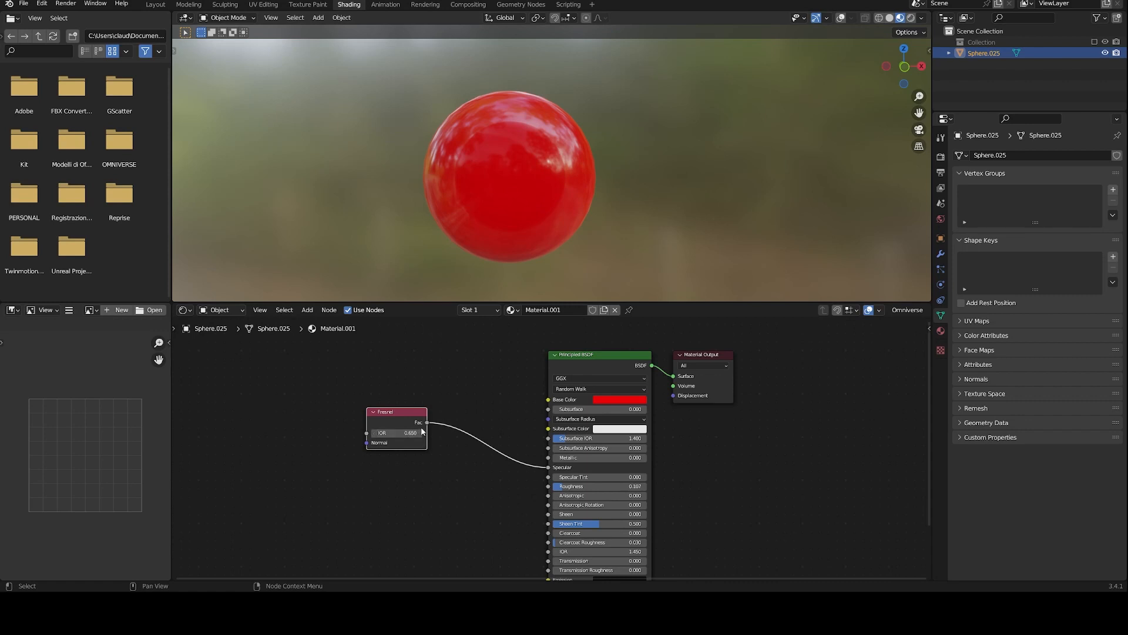
Step: Set the Fresnel node's IOR to 1.6
click(401, 434)
text(1.6)
key(Return)
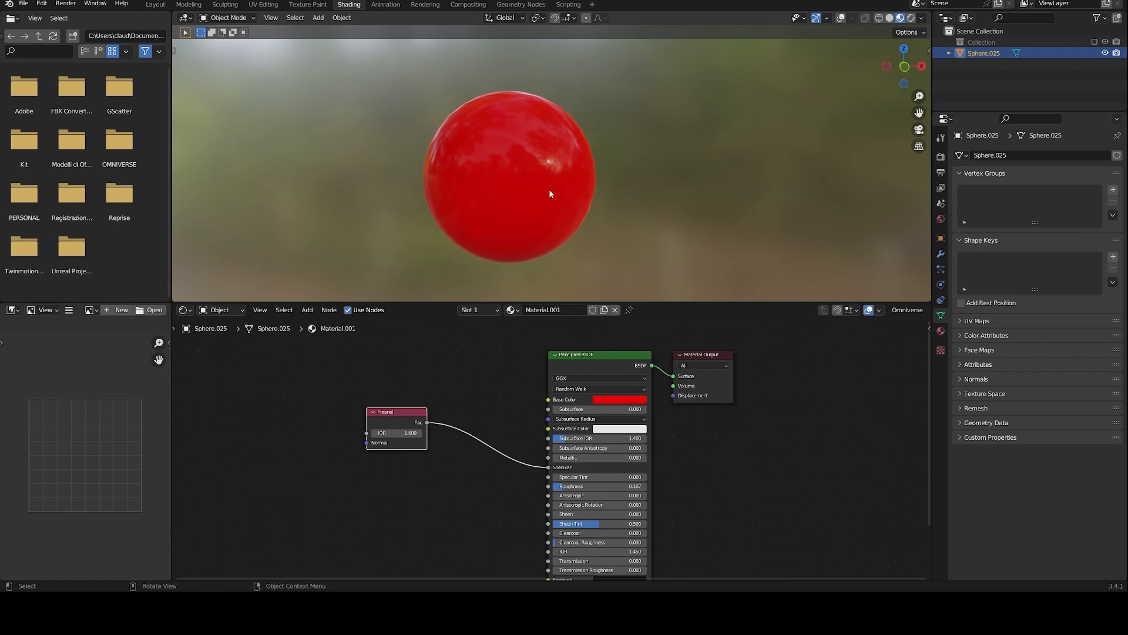
Step: Raise the Principled BSDF's Roughness to about 0.24 and check the sphere's softened reflections
middle_drag(531, 276, 583, 257)
middle_drag(605, 156, 608, 206)
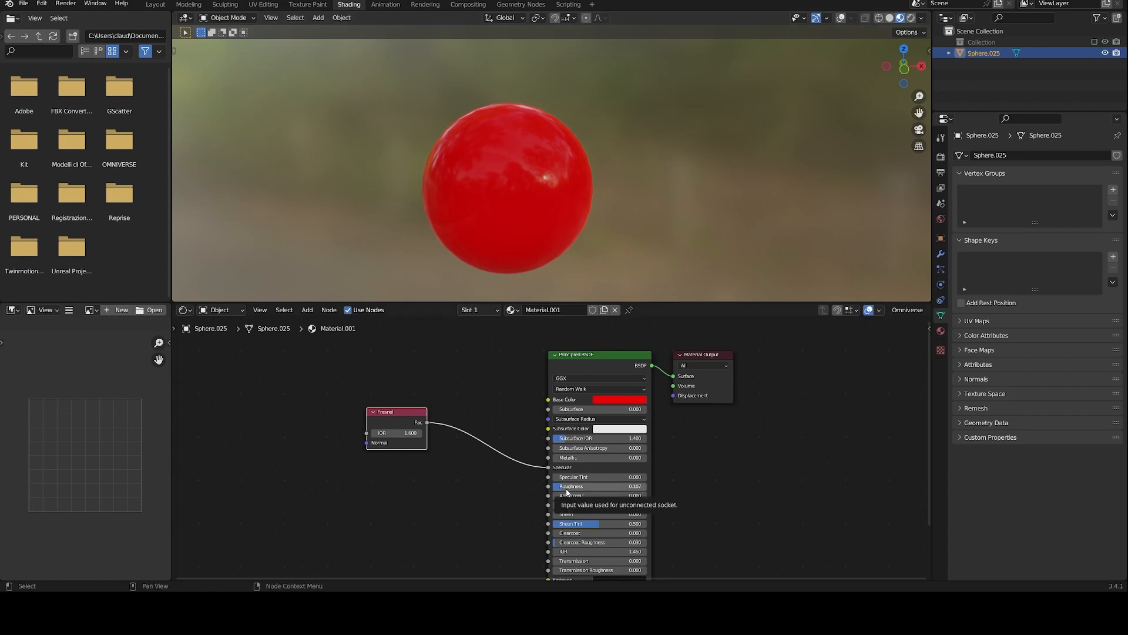
mouse_move(569, 491)
mouse_down()
mouse_move(594, 491)
mouse_move(575, 486)
mouse_up()
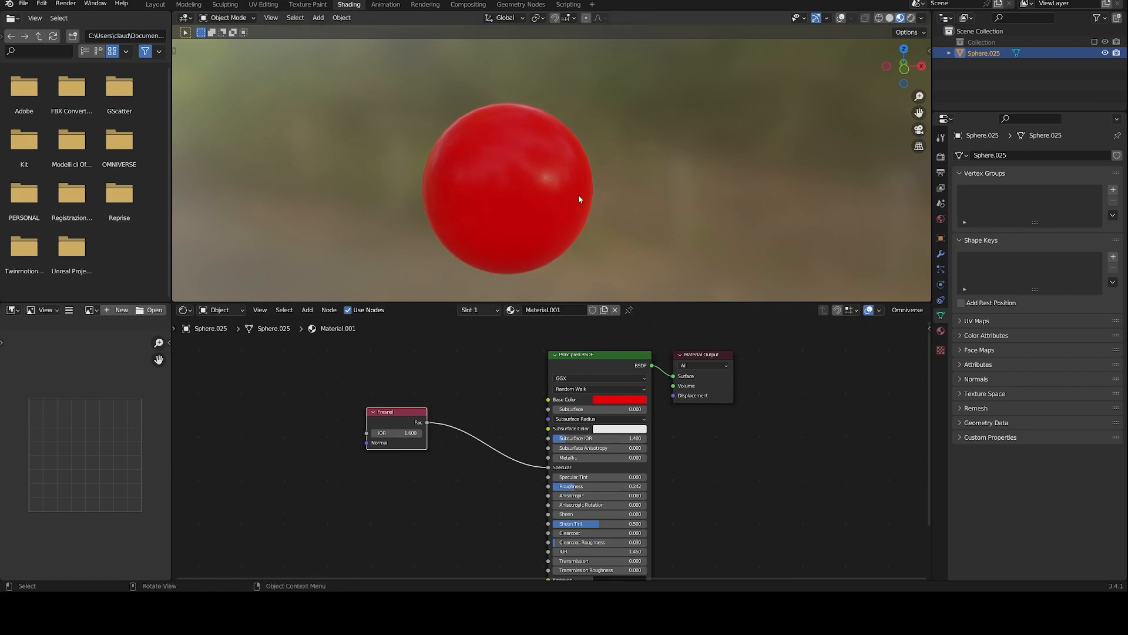
middle_drag(516, 209, 525, 203)
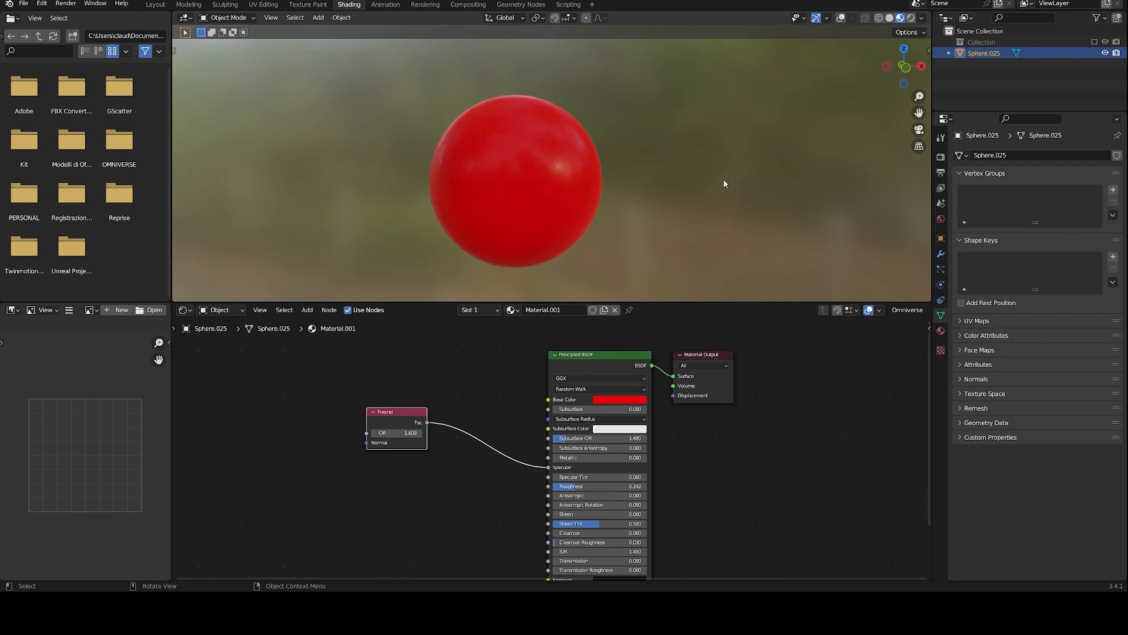
Step: Hide the test sphere Sphere.025 in the viewport and enable the excluded Collection
click(1105, 53)
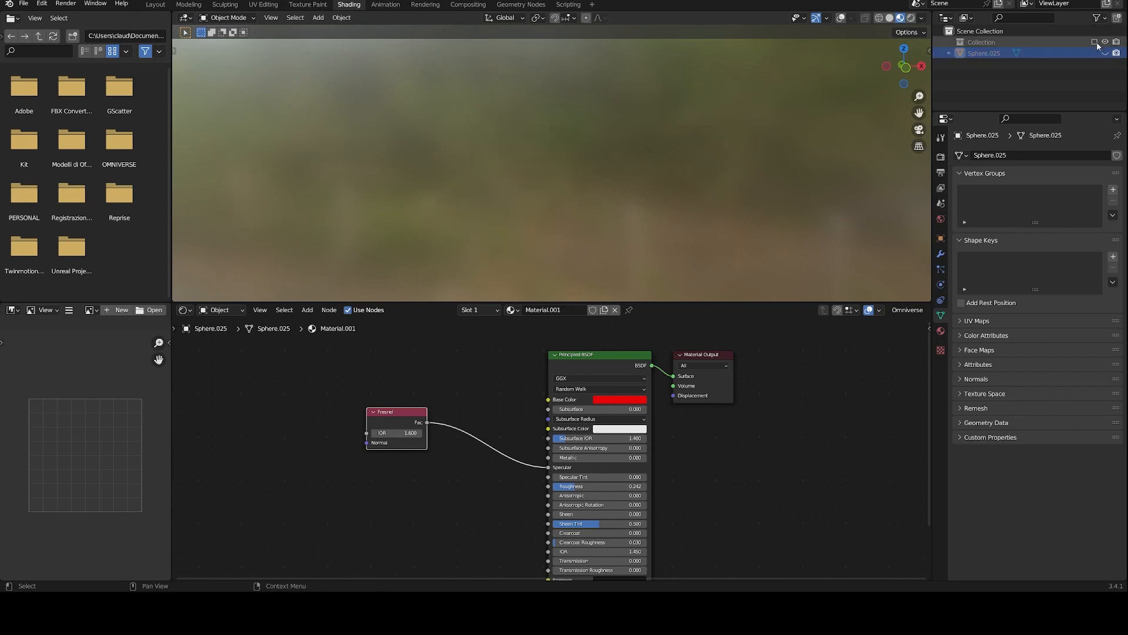
click(1095, 42)
Step: Examine the grid of red spheres, comparing the labelled Fresnel and scratches rows across the roughness columns
scroll(544, 153, down, 5)
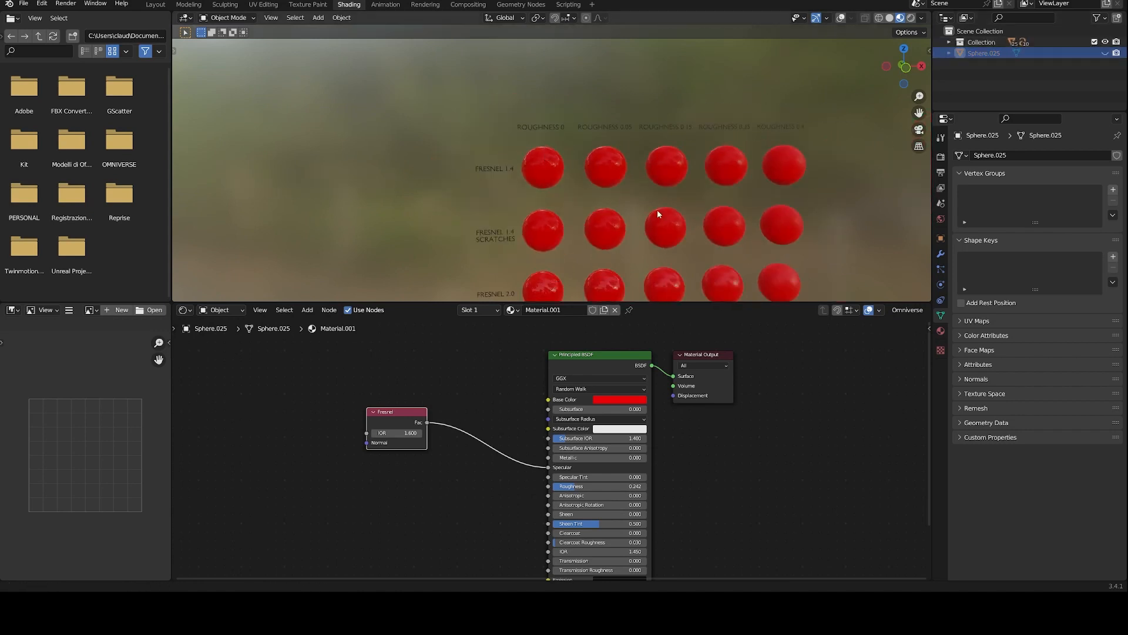
scroll(640, 179, down, 2)
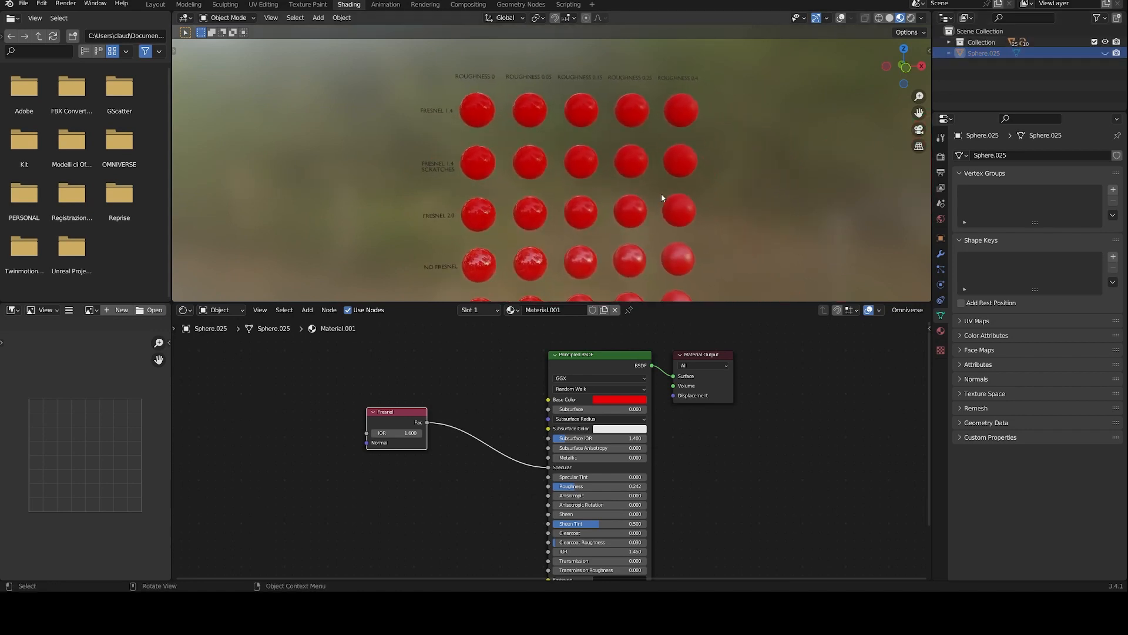
scroll(668, 186, down, 1)
shift+middle_drag(700, 221, 696, 201)
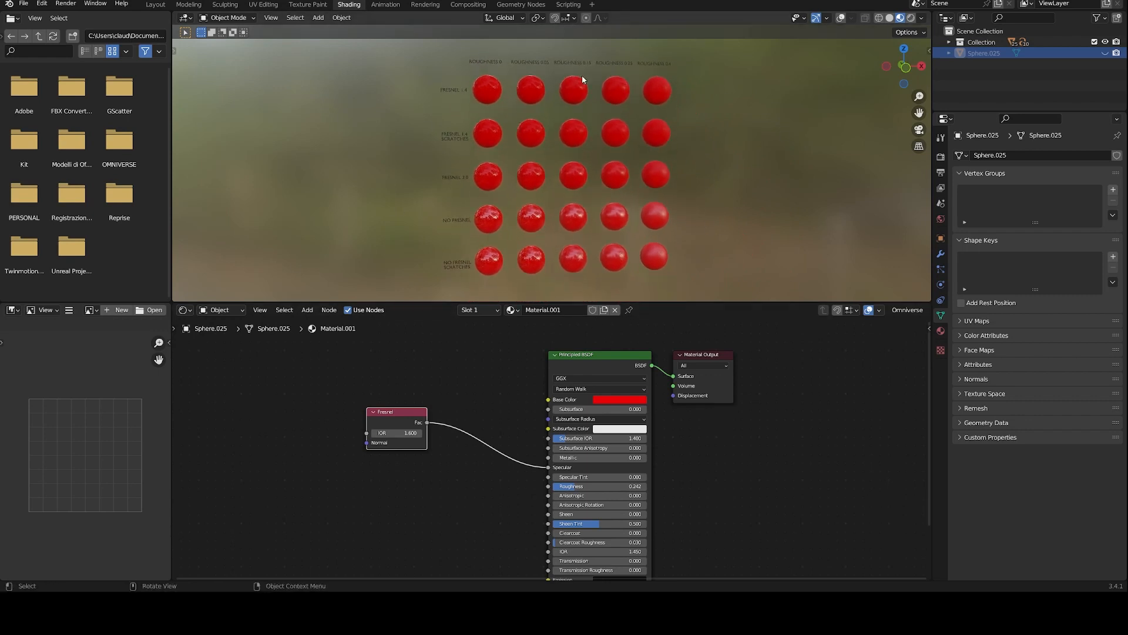
middle_drag(774, 227, 778, 231)
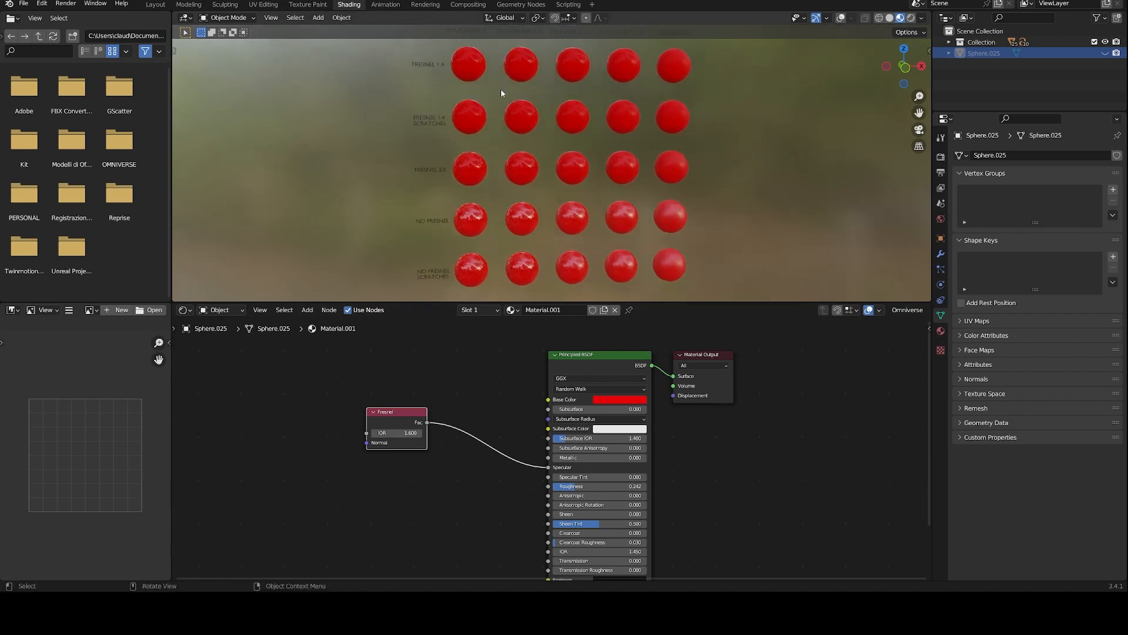
scroll(544, 167, up, 2)
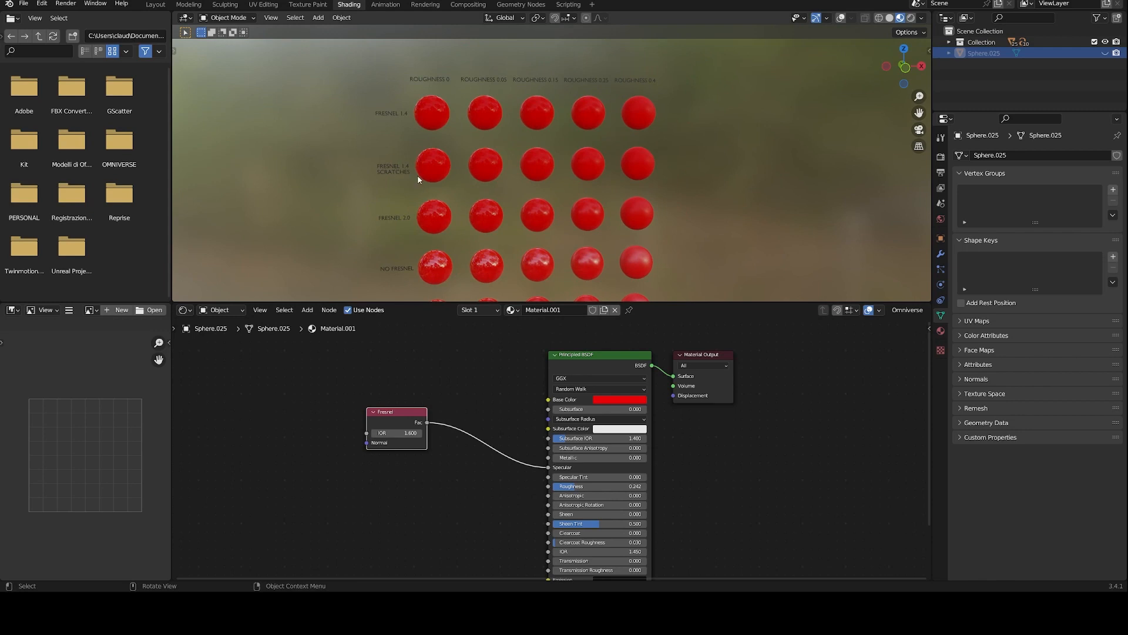
shift+middle_drag(718, 223, 748, 176)
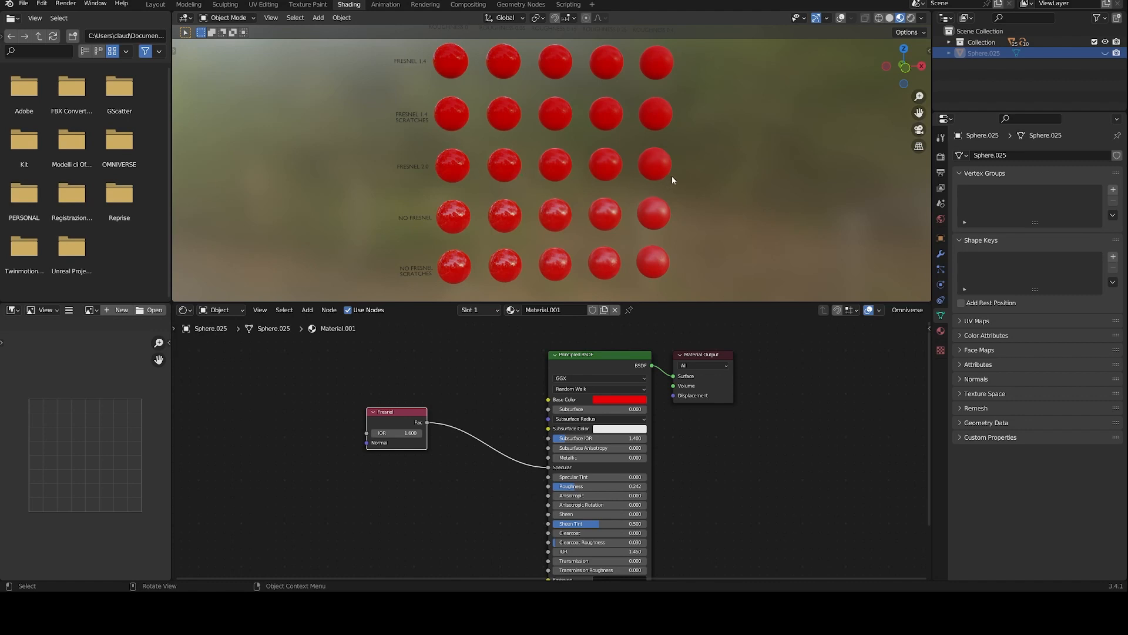
scroll(679, 184, down, 2)
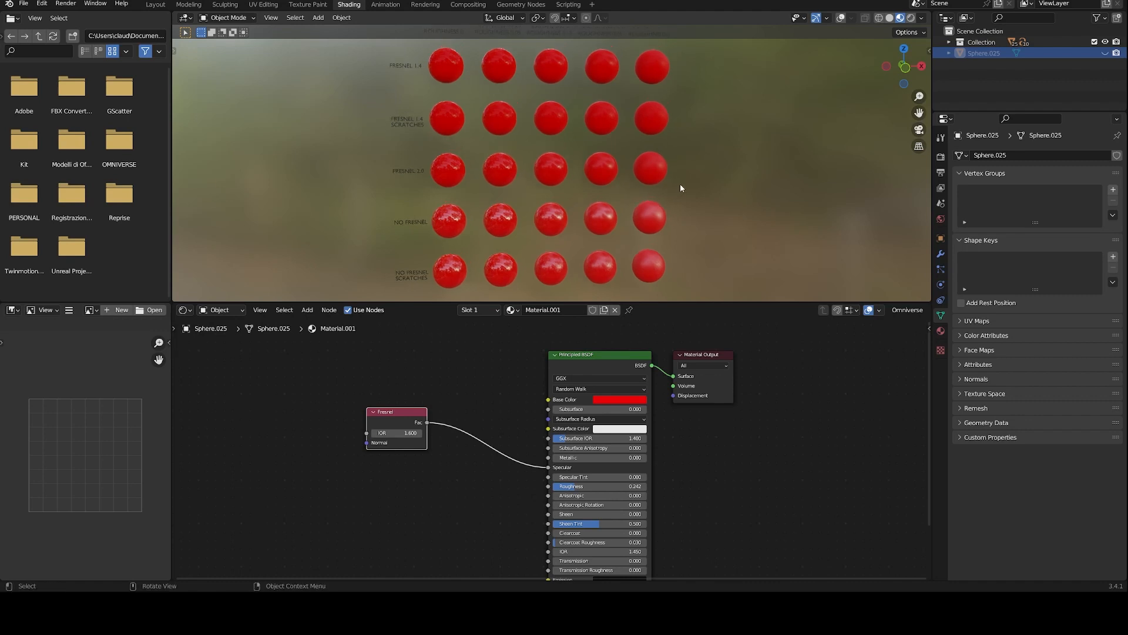